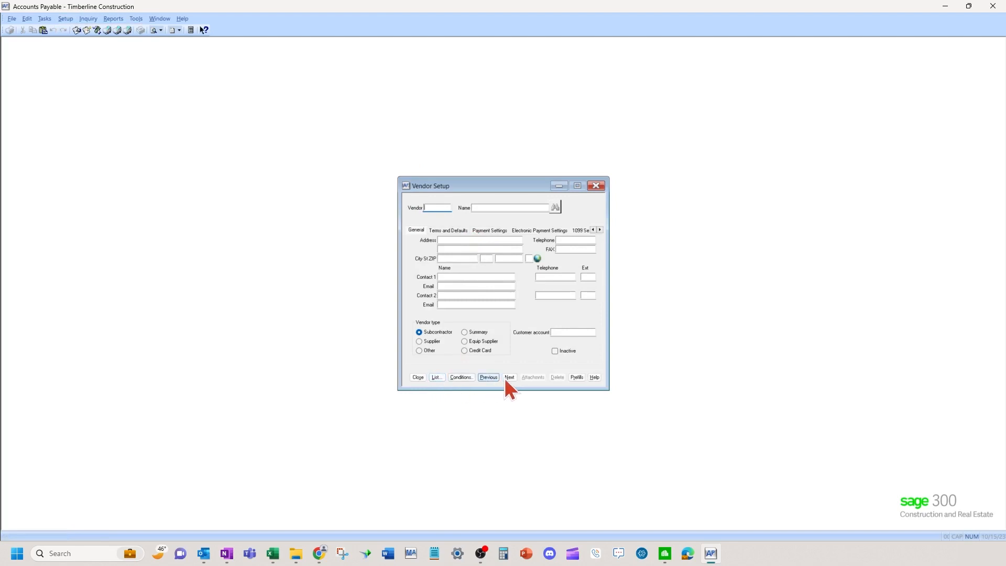
# Load vendor A-1 Electric Company, review its 1099-NEC settings and tax ID fields, then clear the form.
pyautogui.click(507, 379)
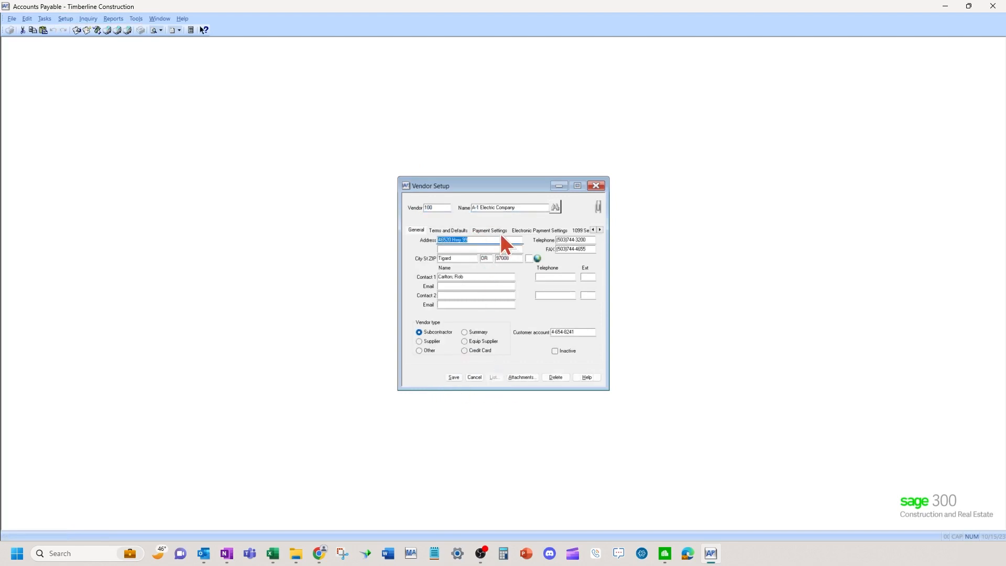
pyautogui.click(581, 231)
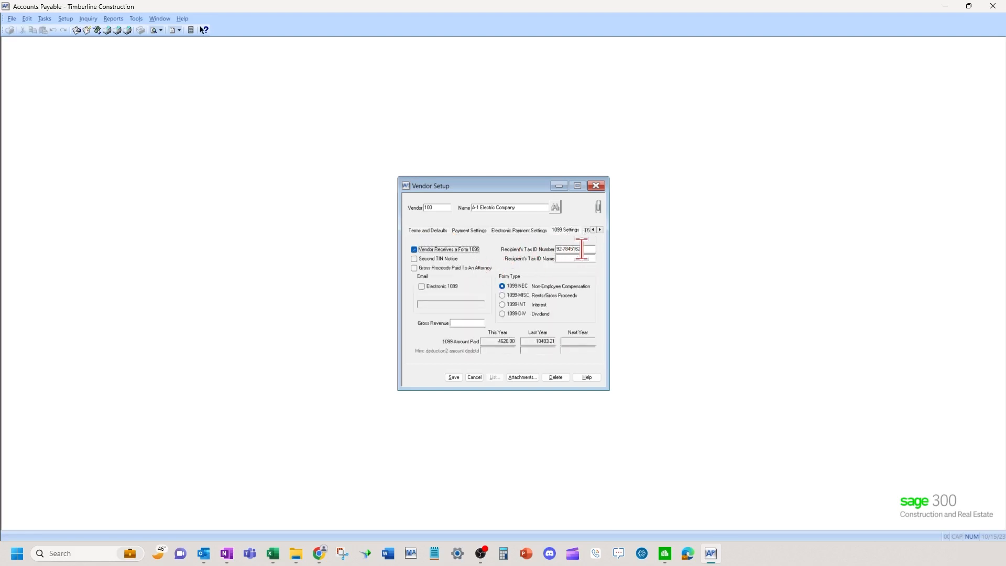
pyautogui.click(586, 250)
pyautogui.click(585, 259)
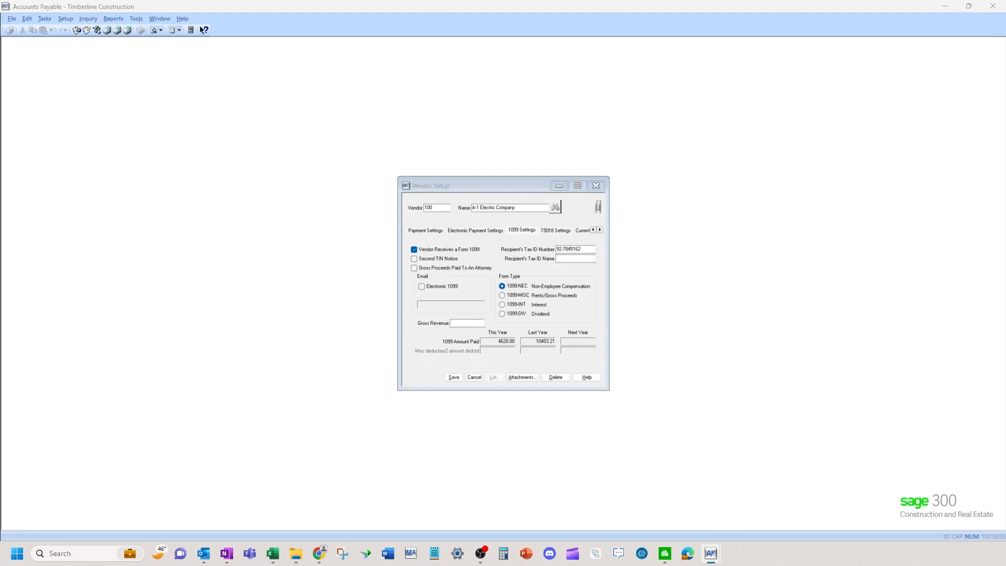
pyautogui.click(478, 378)
# Close Vendor Setup and dismiss the check printing settings.
pyautogui.click(418, 378)
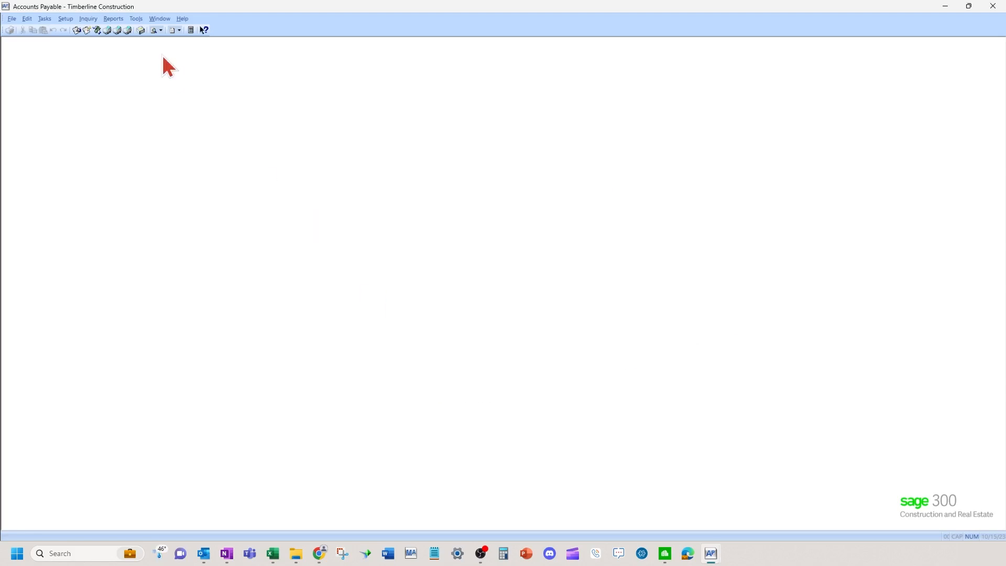
pyautogui.click(113, 28)
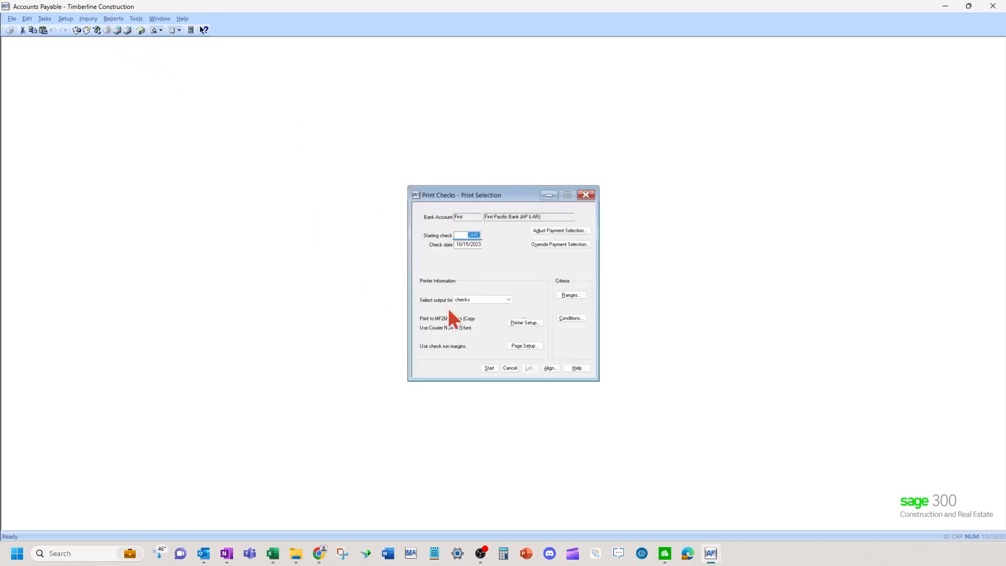
pyautogui.click(511, 368)
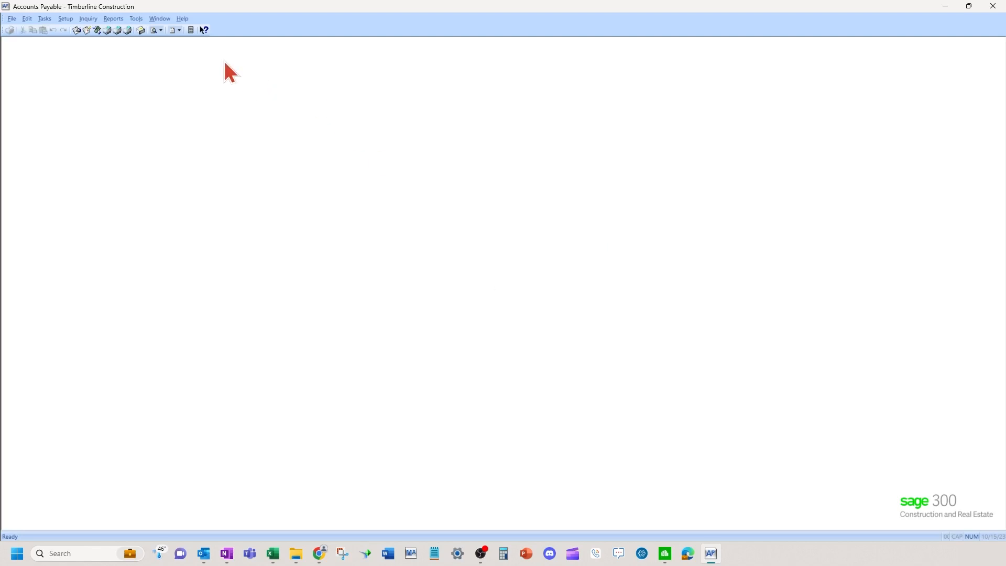
# Preview the 1099 Preparation report for the current year with Receives Form 1099 set to ALL.
pyautogui.click(119, 19)
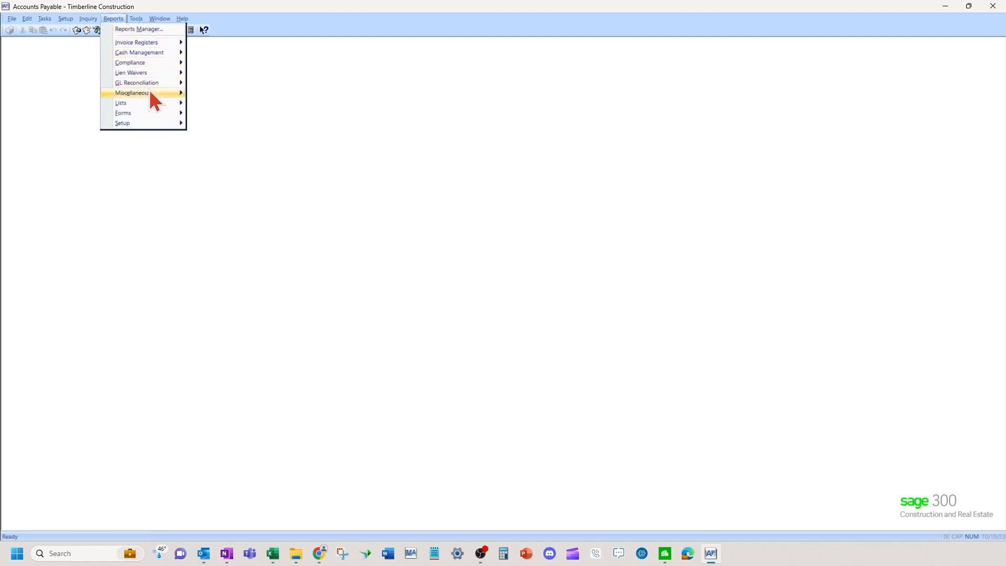
pyautogui.moveTo(150, 90)
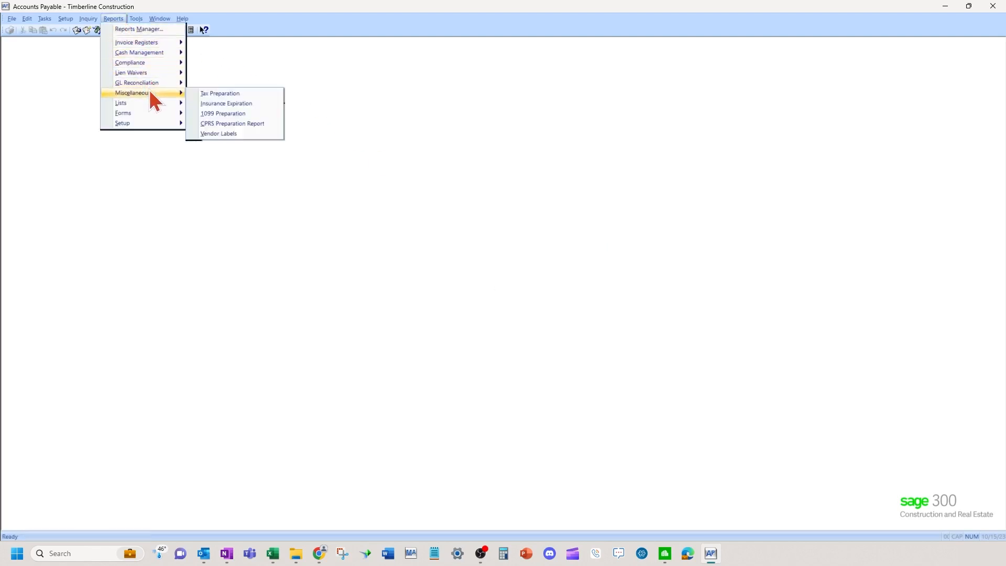
pyautogui.click(236, 114)
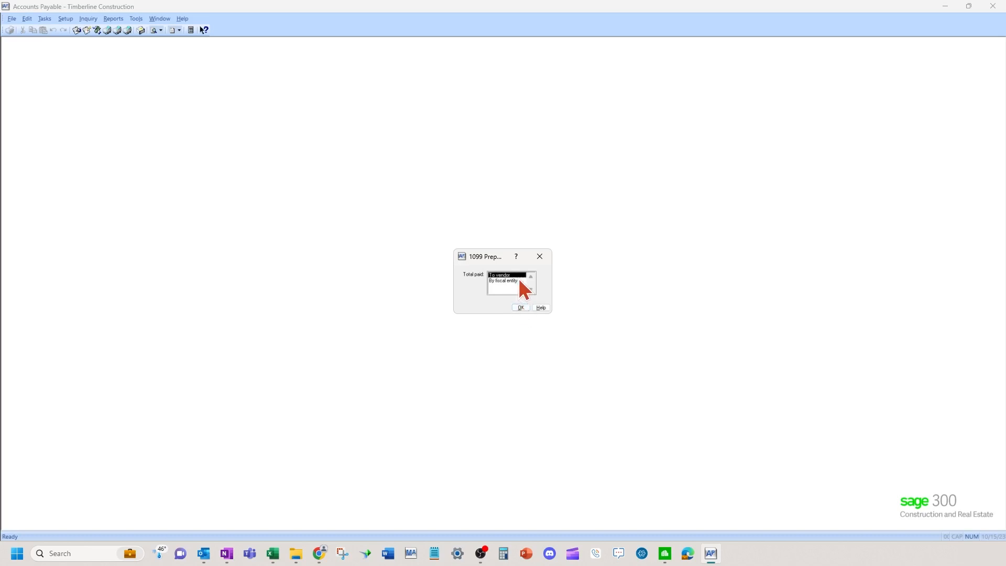
pyautogui.click(520, 308)
pyautogui.click(502, 259)
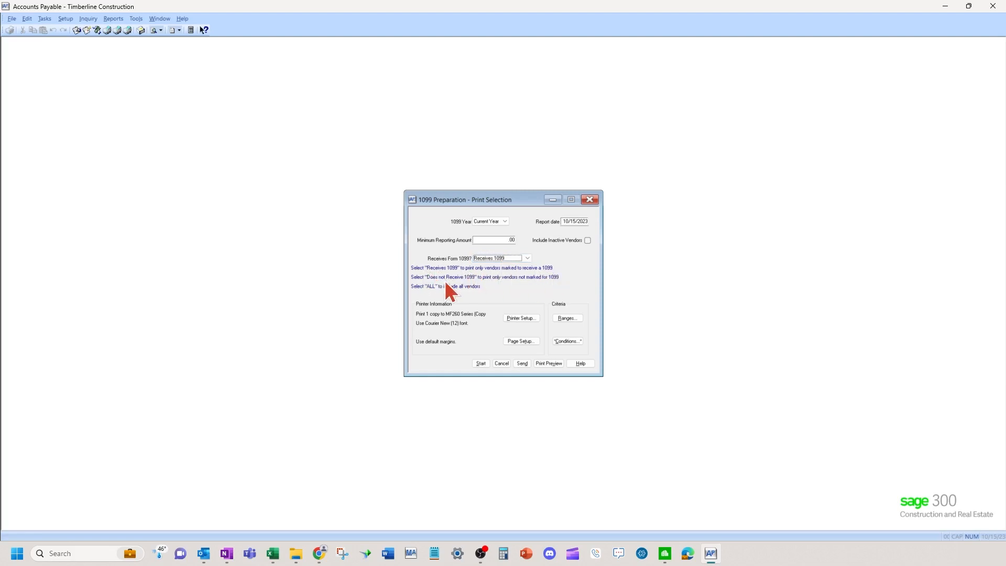
pyautogui.click(528, 259)
pyautogui.click(489, 219)
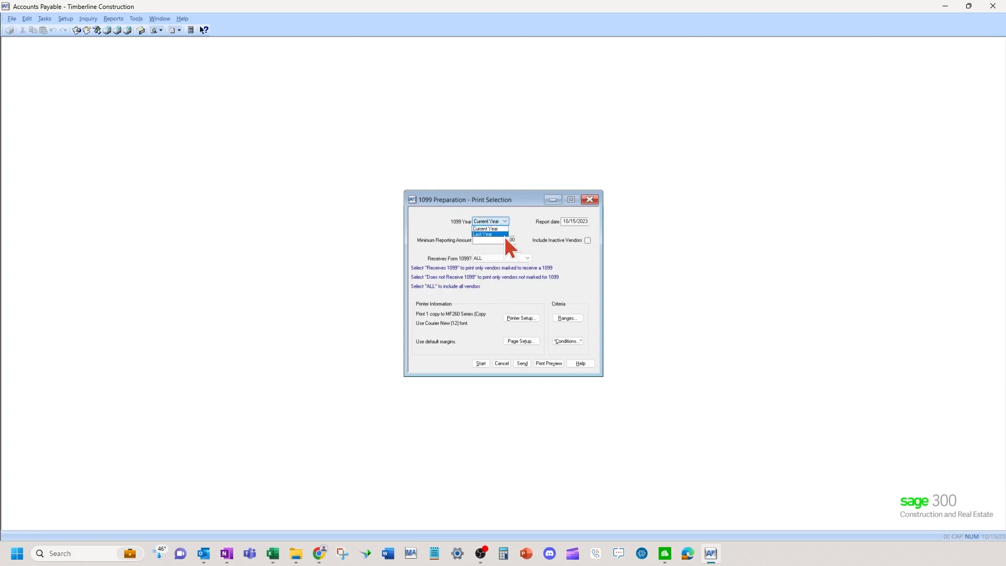
pyautogui.click(552, 252)
pyautogui.click(491, 240)
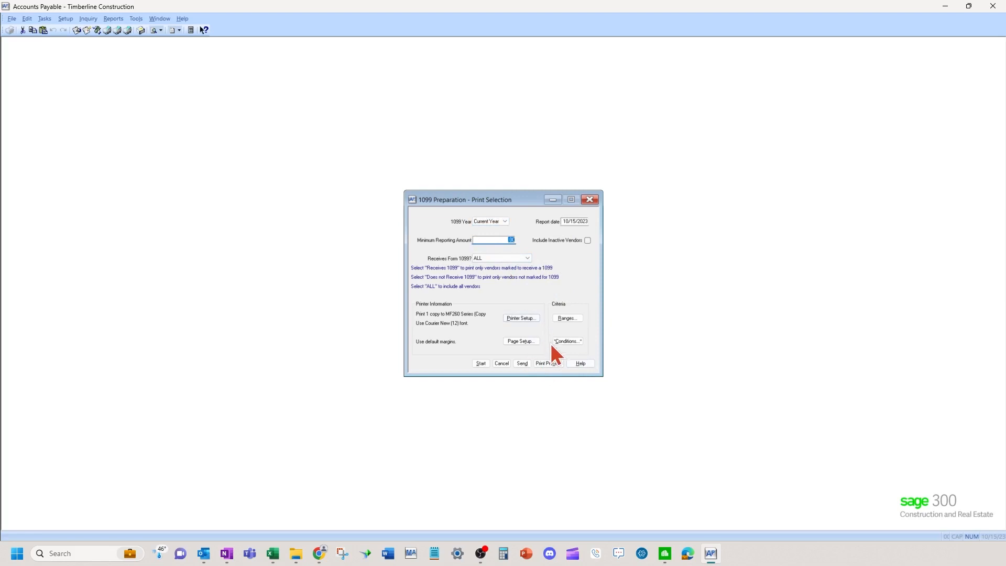
pyautogui.click(551, 363)
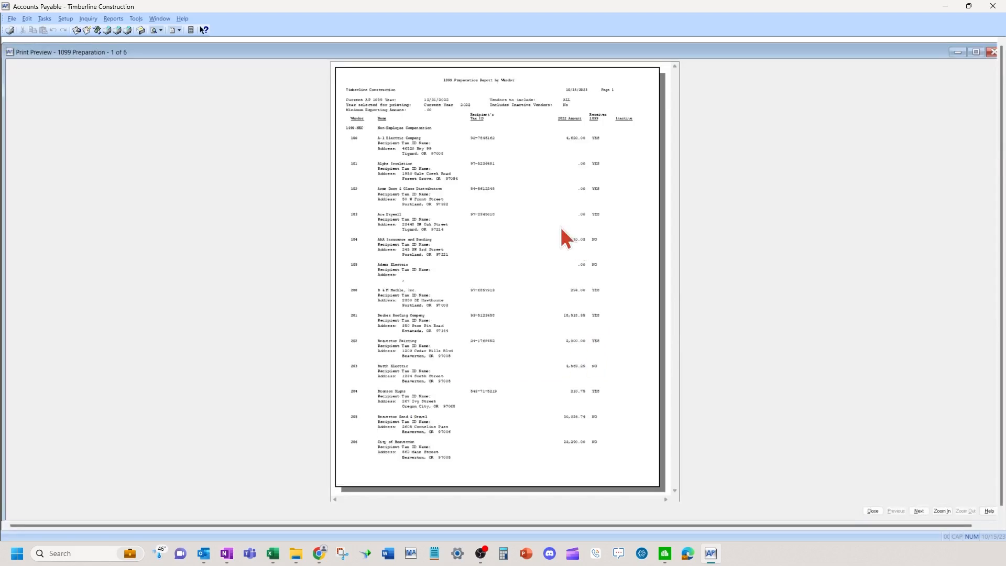
# Zoom into the 1099 Preparation preview, read through to page 3, and close it.
pyautogui.click(943, 512)
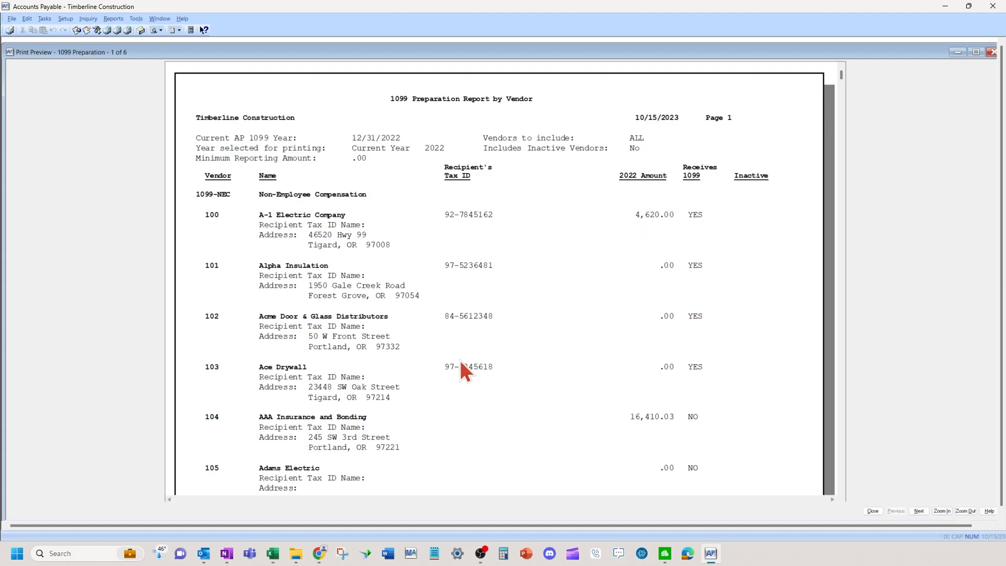
pyautogui.scroll(-2, 555, 340)
pyautogui.scroll(-10, 556, 341)
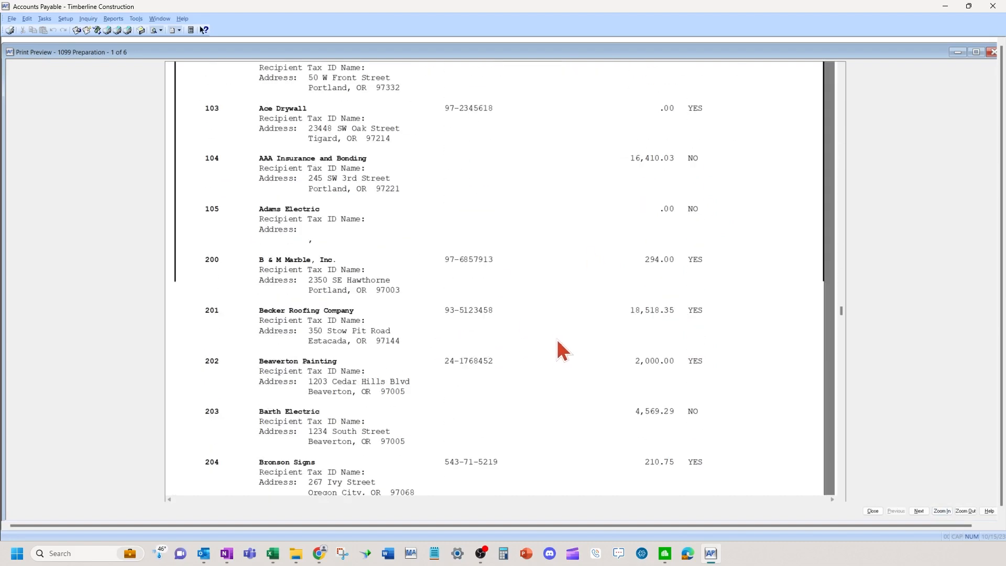
pyautogui.scroll(-10, 560, 342)
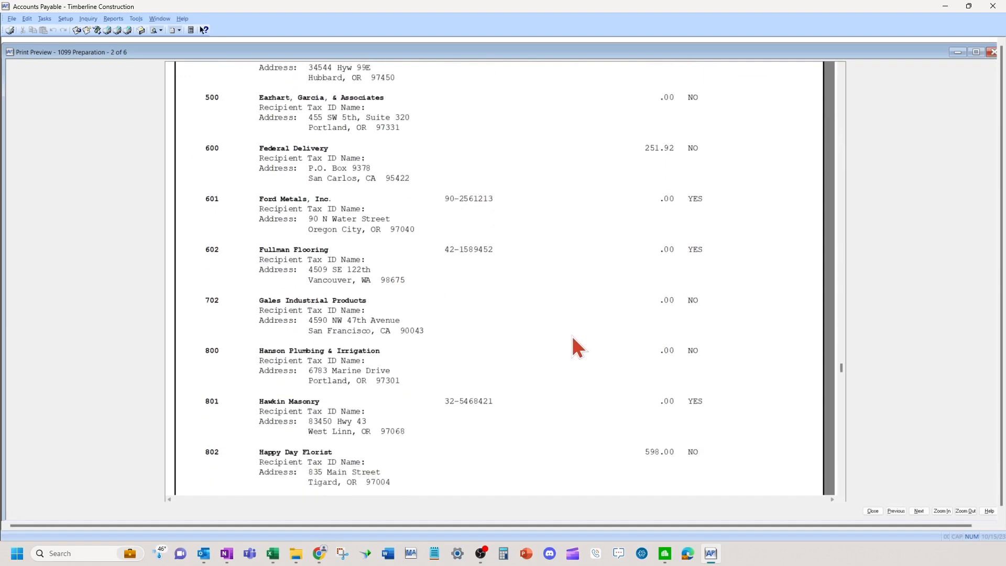
pyautogui.click(873, 511)
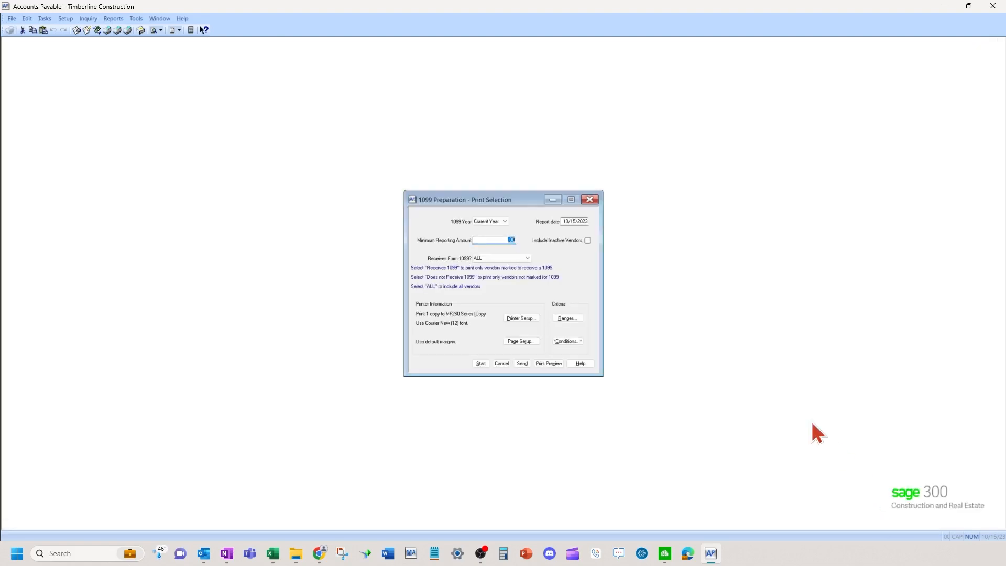
# Close the 1099 print selection and recheck A-1 Electric Company's 1099 settings in Vendor Setup.
pyautogui.click(501, 363)
pyautogui.click(72, 19)
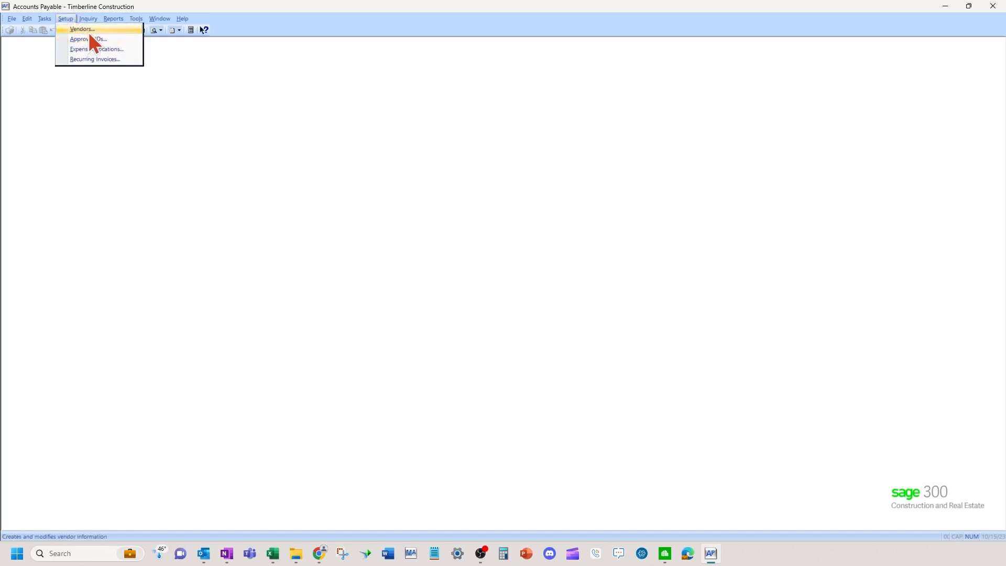
pyautogui.click(86, 30)
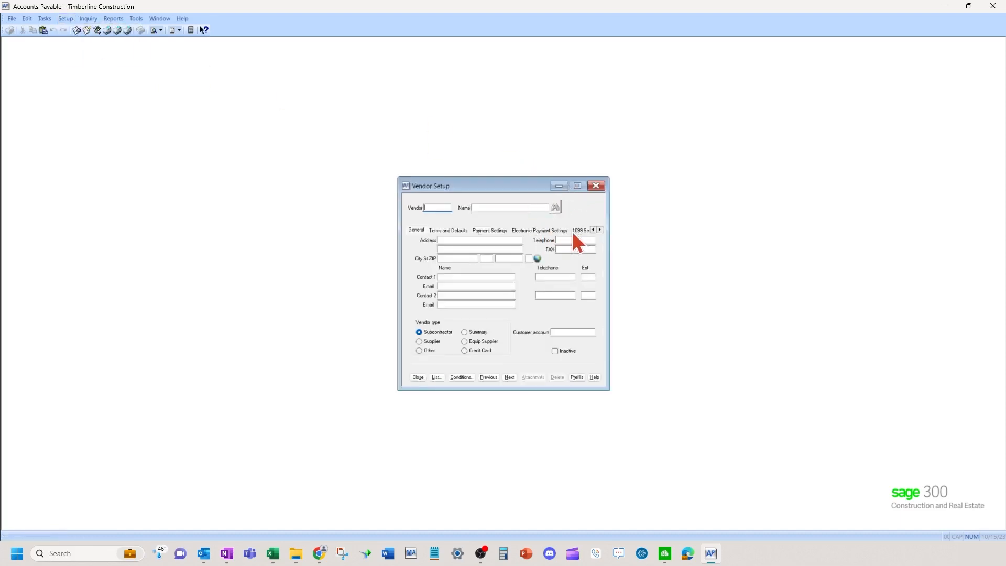
pyautogui.click(510, 378)
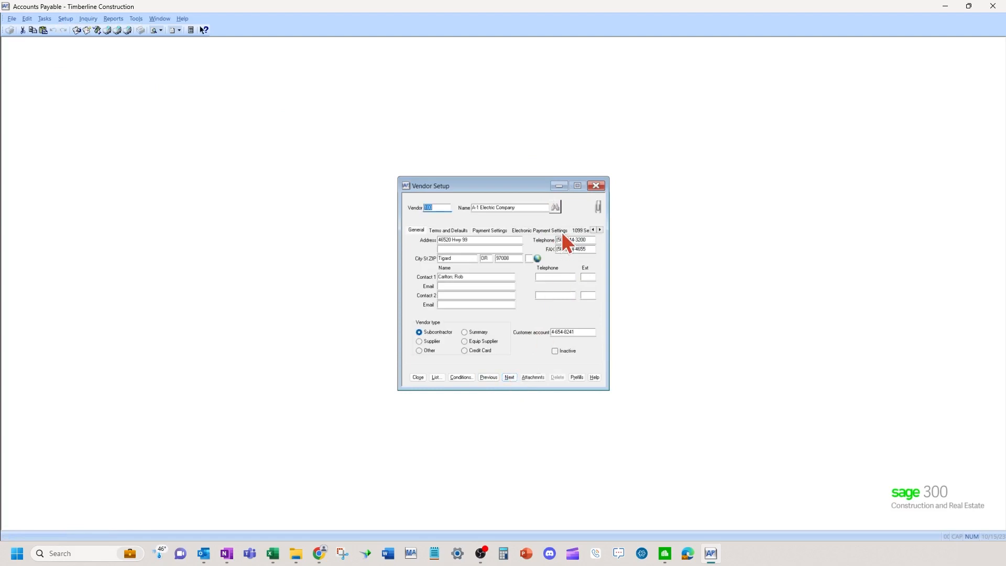
pyautogui.click(580, 230)
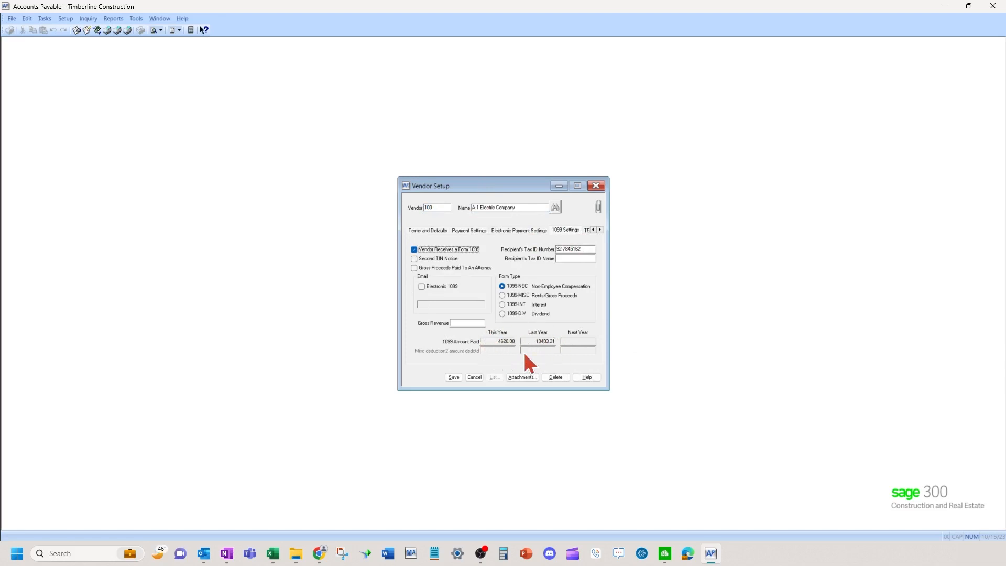
pyautogui.click(475, 377)
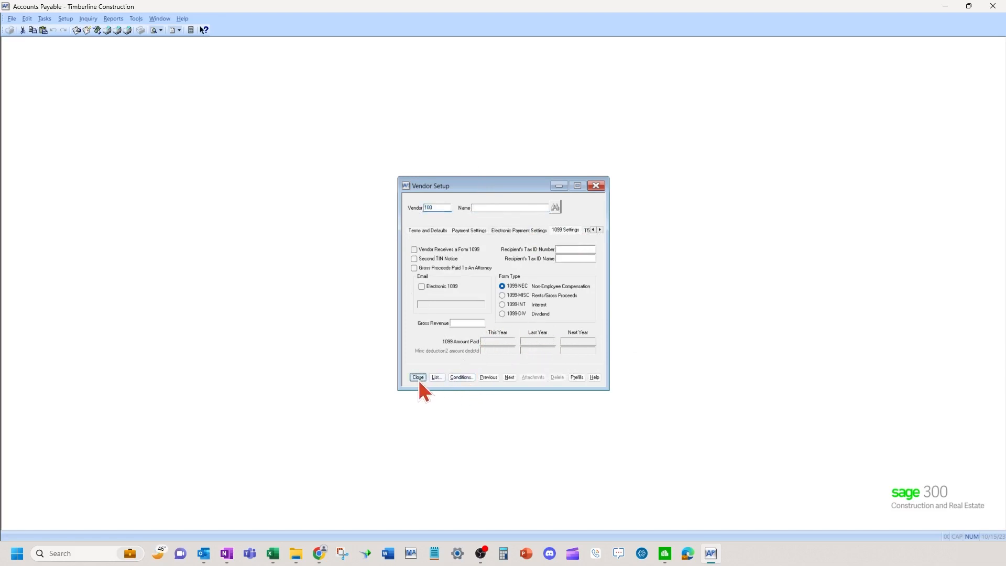
pyautogui.click(417, 378)
# Turn on Audit setup activity in the program Options.
pyautogui.click(136, 18)
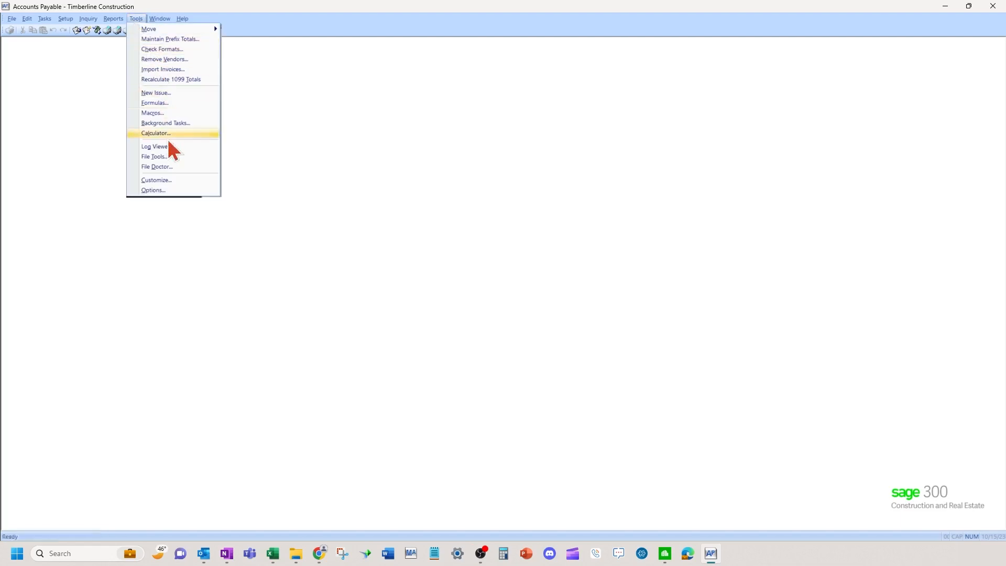
pyautogui.click(169, 191)
pyautogui.click(446, 283)
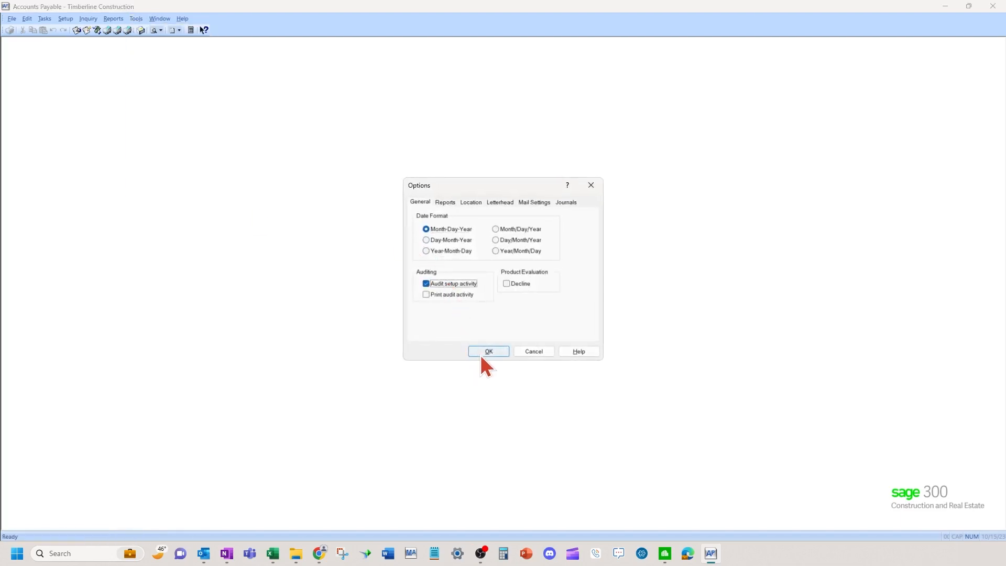
pyautogui.click(483, 354)
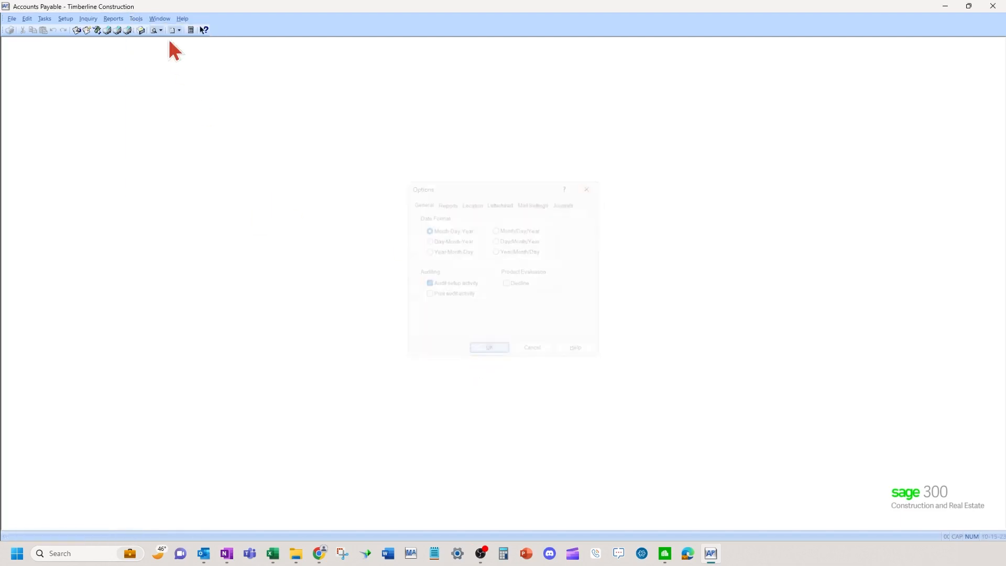
# Check A-1 Electric Company's 1099 amount paid this year, then close Vendor Setup.
pyautogui.click(66, 19)
pyautogui.click(74, 32)
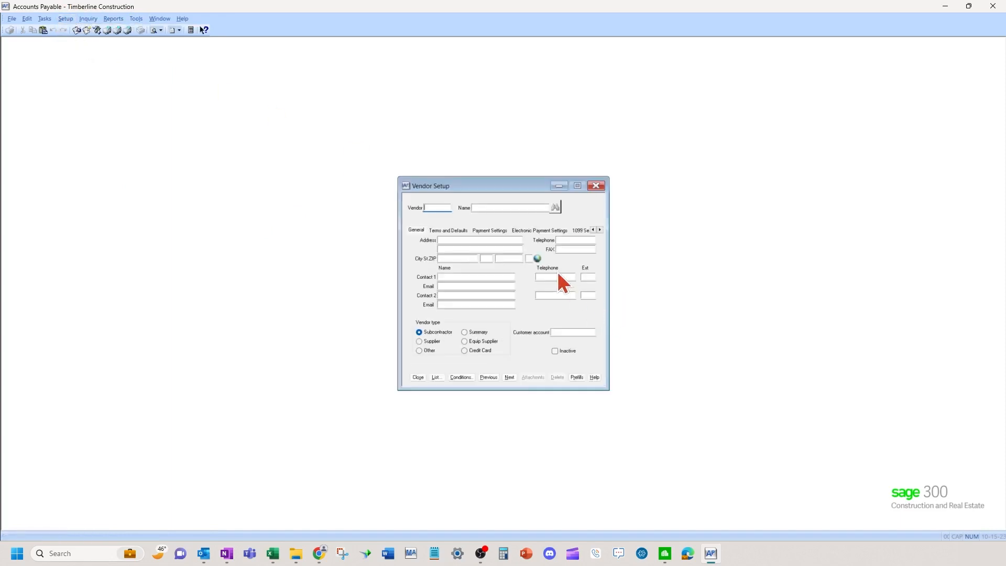
pyautogui.click(508, 378)
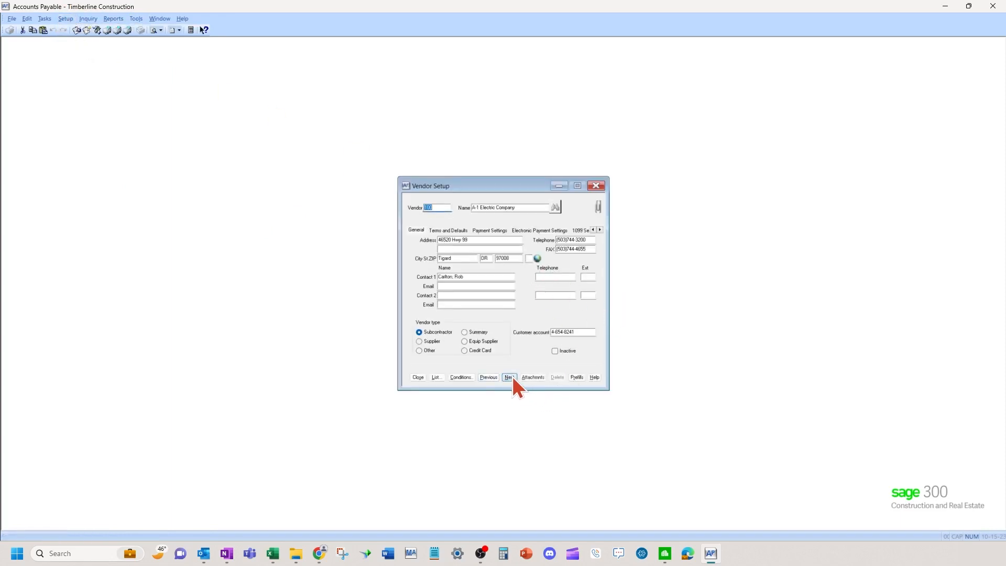
pyautogui.click(581, 230)
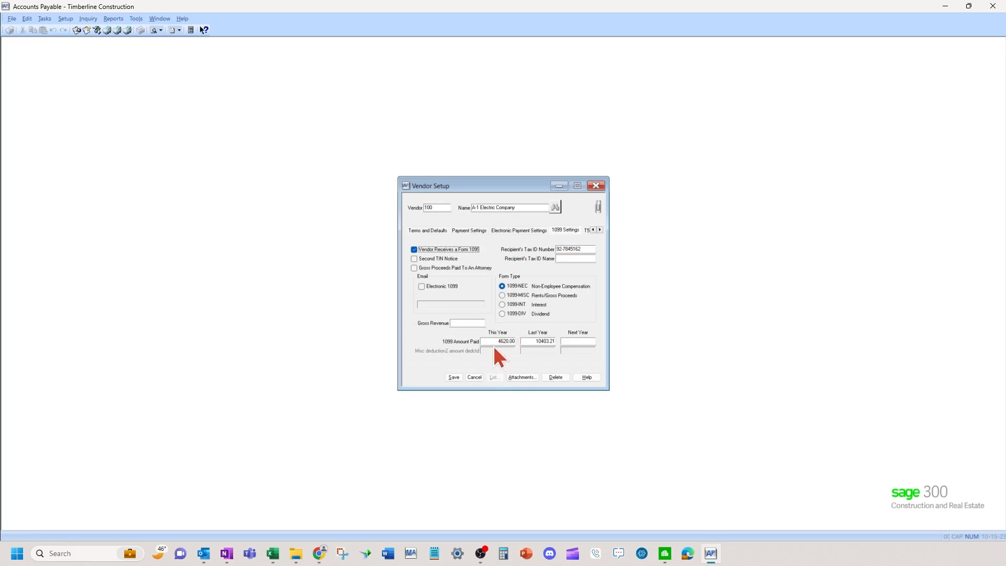
pyautogui.click(496, 343)
pyautogui.click(474, 378)
pyautogui.click(418, 378)
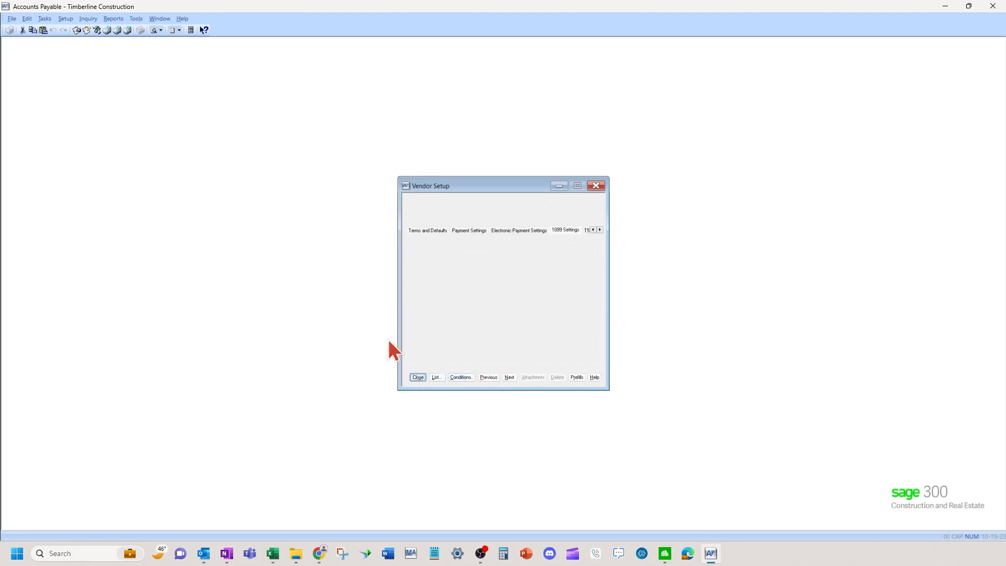
# Turn Audit setup activity back off in Options and accept.
pyautogui.click(136, 20)
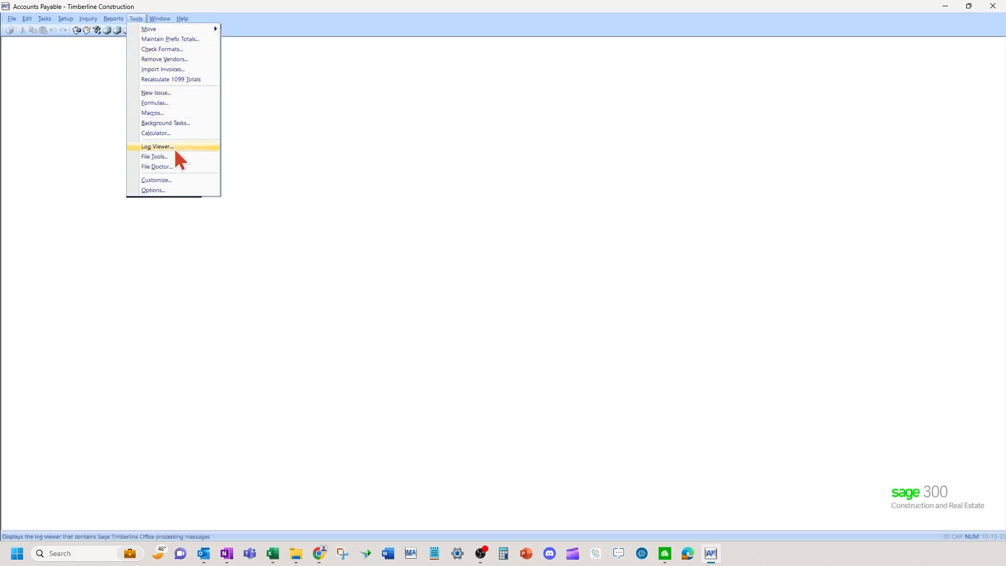
pyautogui.click(185, 190)
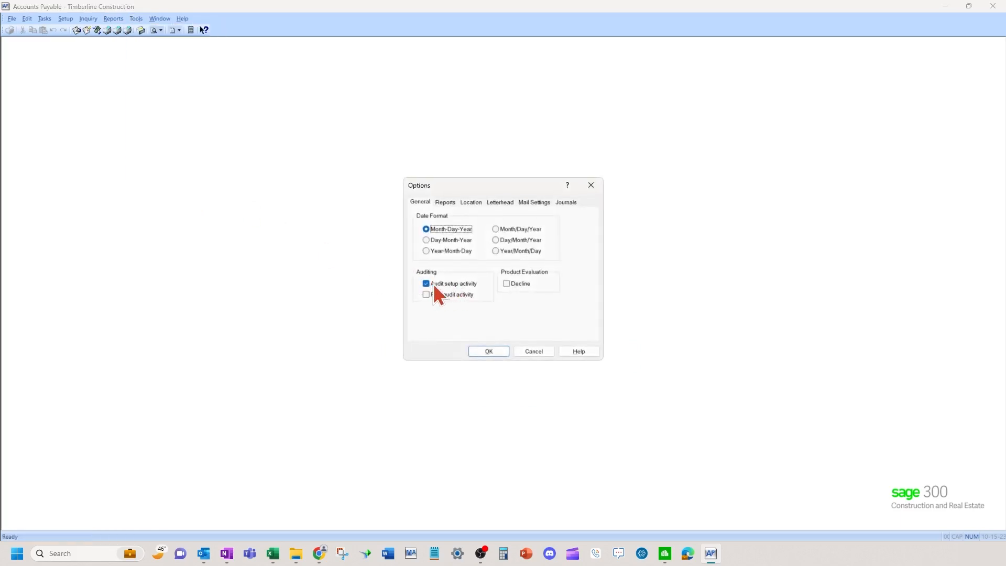
pyautogui.click(432, 284)
pyautogui.click(487, 350)
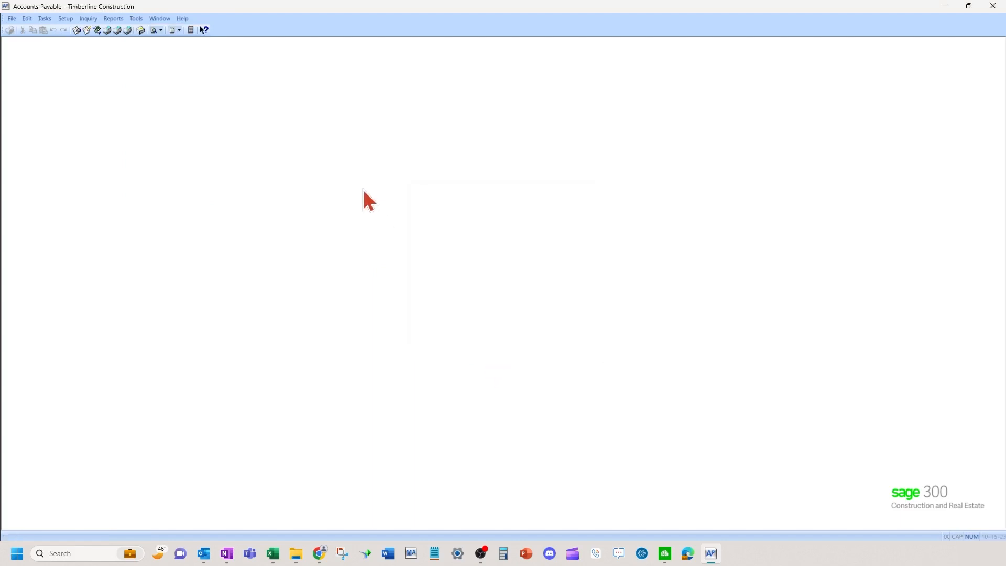
# Launch Tasks > Government eFile and Reporting > Form 1099 (USA).
pyautogui.click(45, 20)
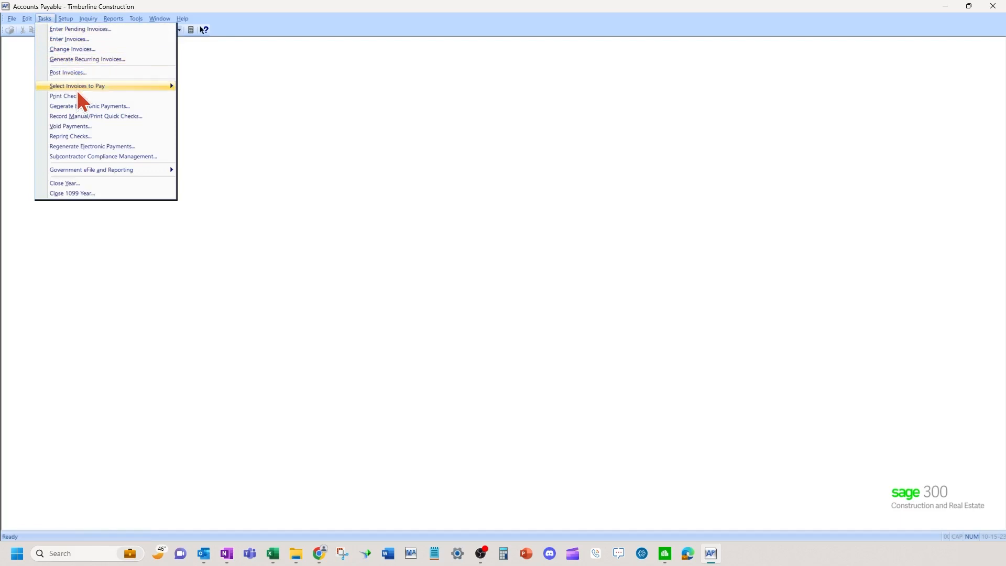
pyautogui.moveTo(103, 170)
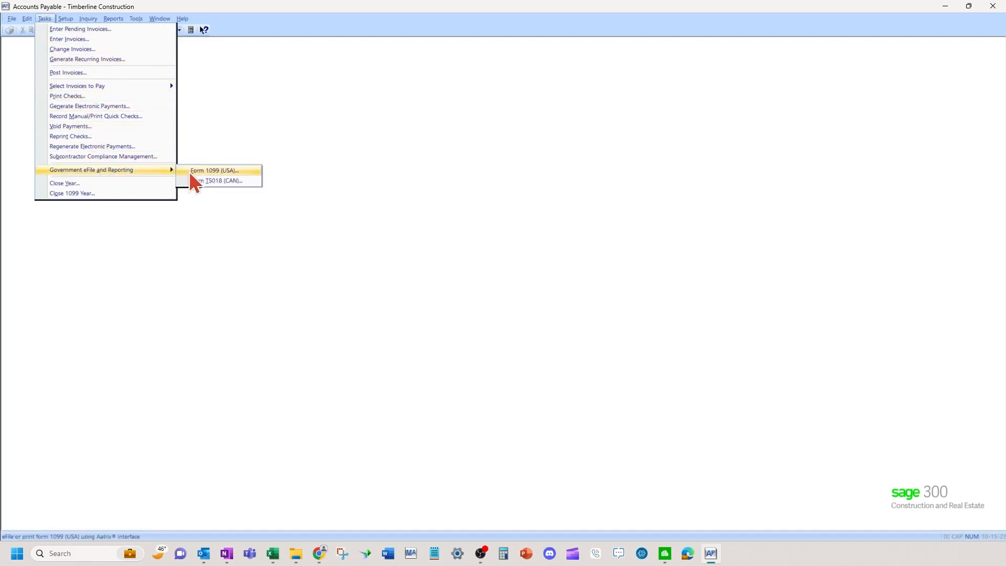
pyautogui.click(235, 171)
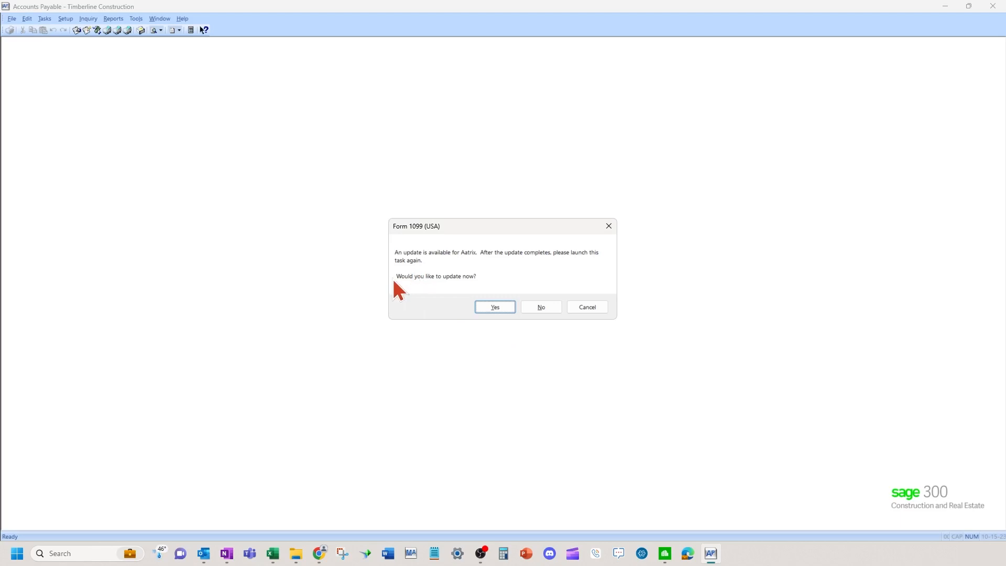
# Accept the Aatrix update, run Automatic Update on the listed forms, and close the completion notice.
pyautogui.click(495, 307)
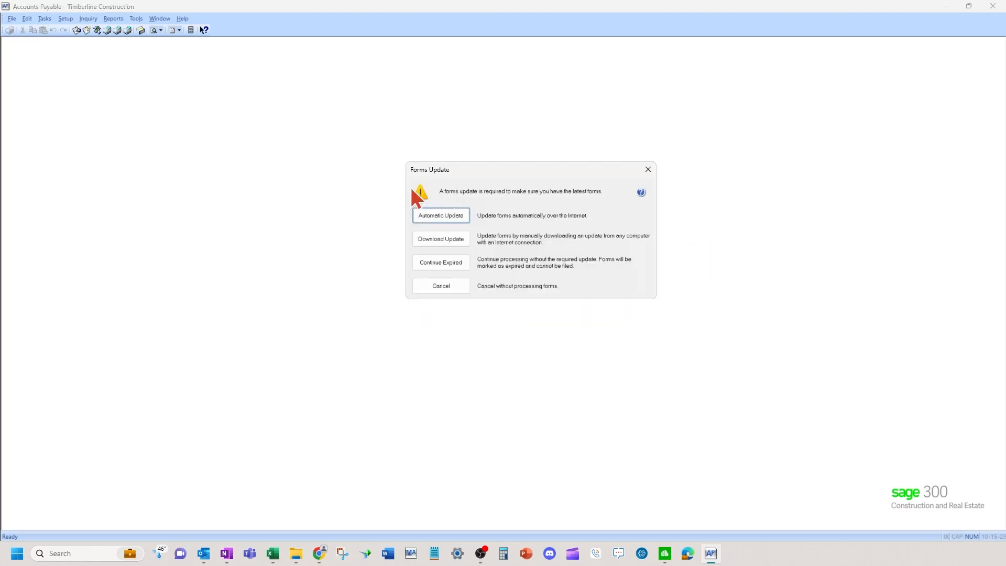
pyautogui.click(434, 216)
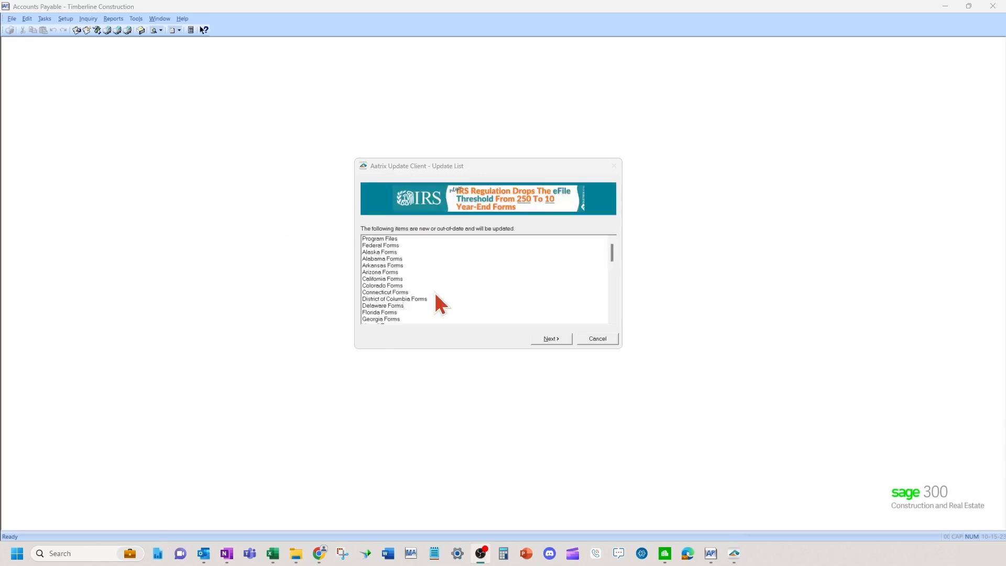
pyautogui.click(553, 340)
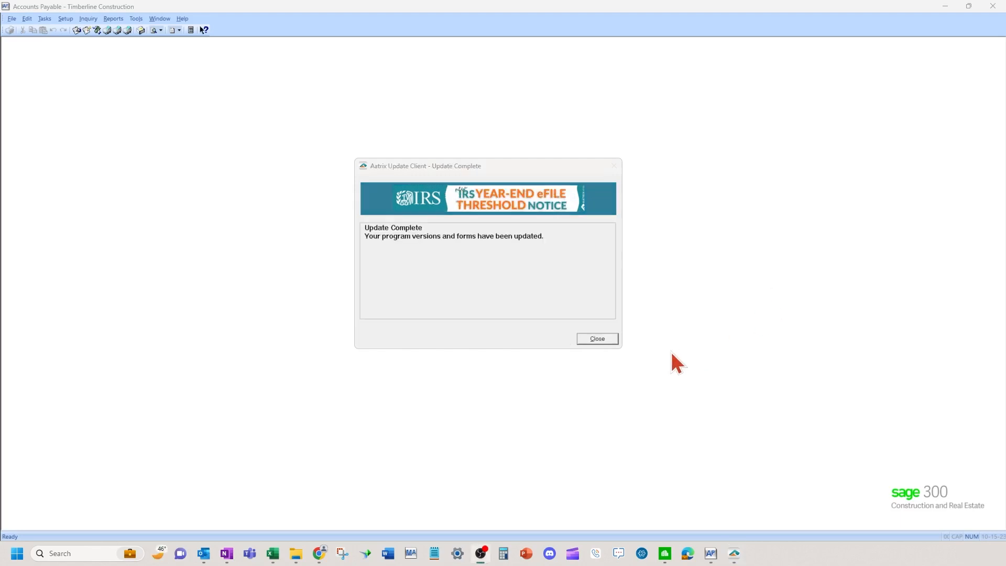
pyautogui.click(598, 340)
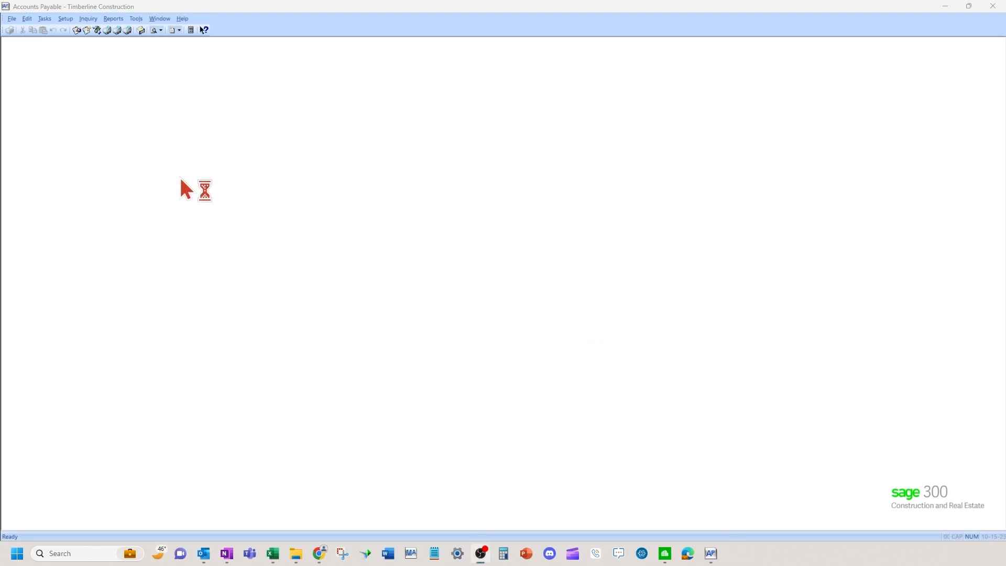
# Reopen Form 1099 (USA) and keep form type 1099-NEC and reporting year 2022.
pyautogui.click(40, 18)
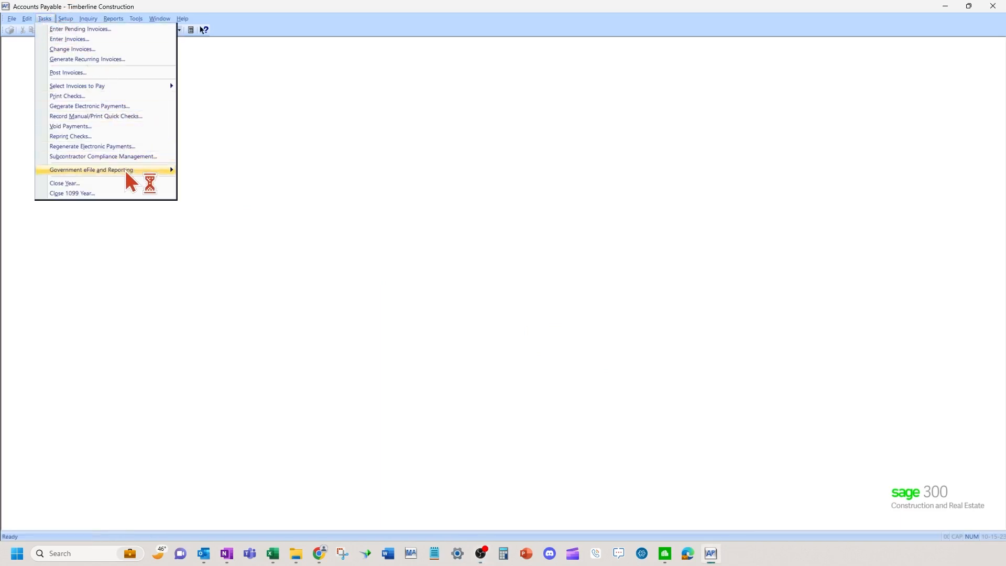
pyautogui.moveTo(126, 171)
pyautogui.click(194, 172)
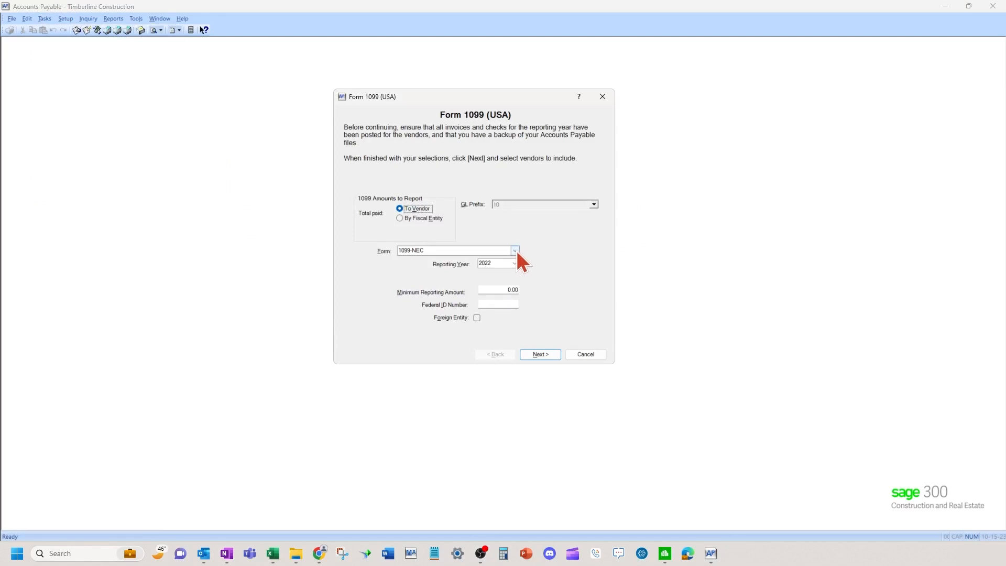
pyautogui.click(515, 251)
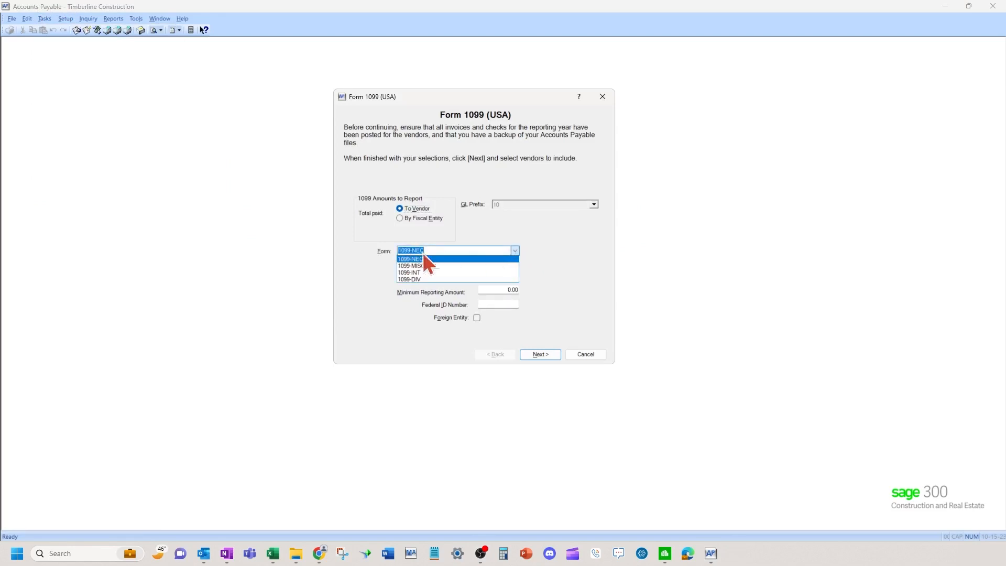
pyautogui.click(489, 259)
pyautogui.click(515, 264)
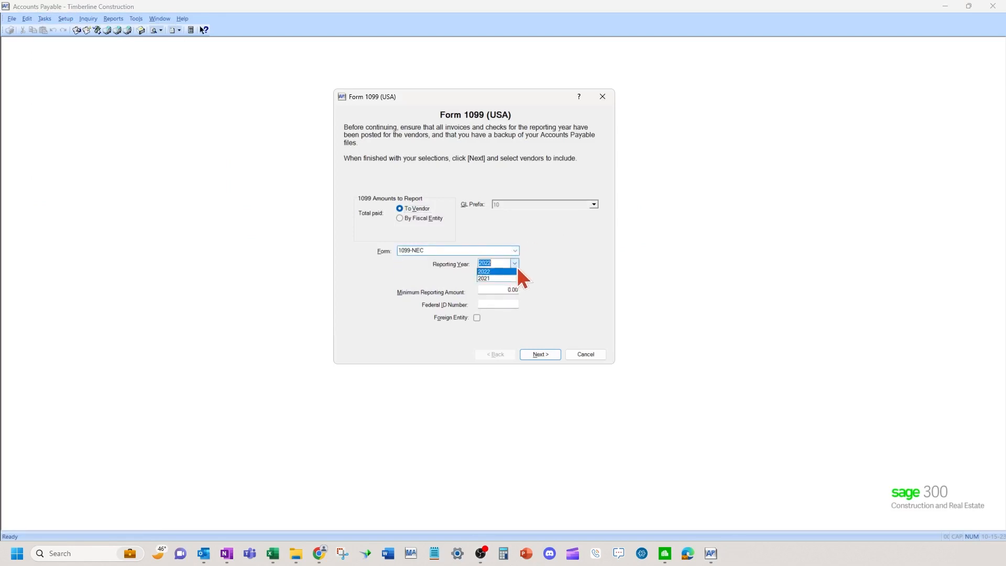
pyautogui.click(516, 268)
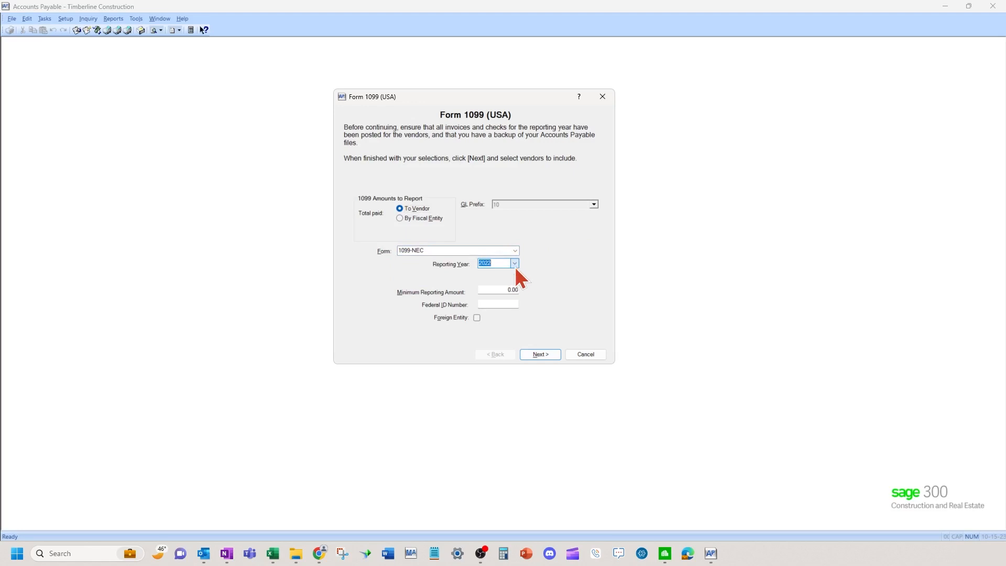
# Enter a 600 minimum amount and the company's Federal ID, and include all seven vendors.
pyautogui.click(495, 291)
pyautogui.write('600')
pyautogui.click(504, 304)
pyautogui.write('42-9999999')
pyautogui.click(546, 354)
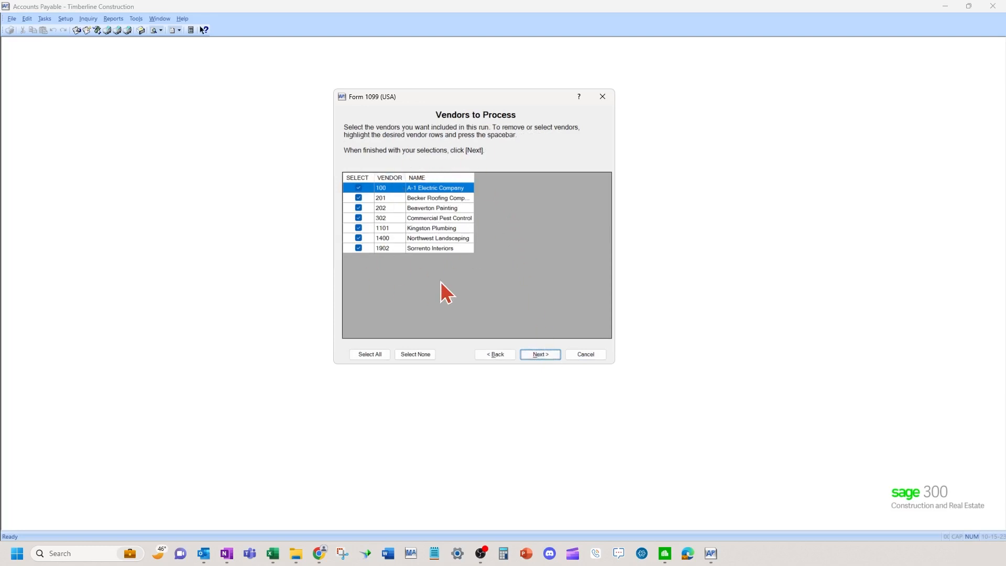
pyautogui.click(545, 356)
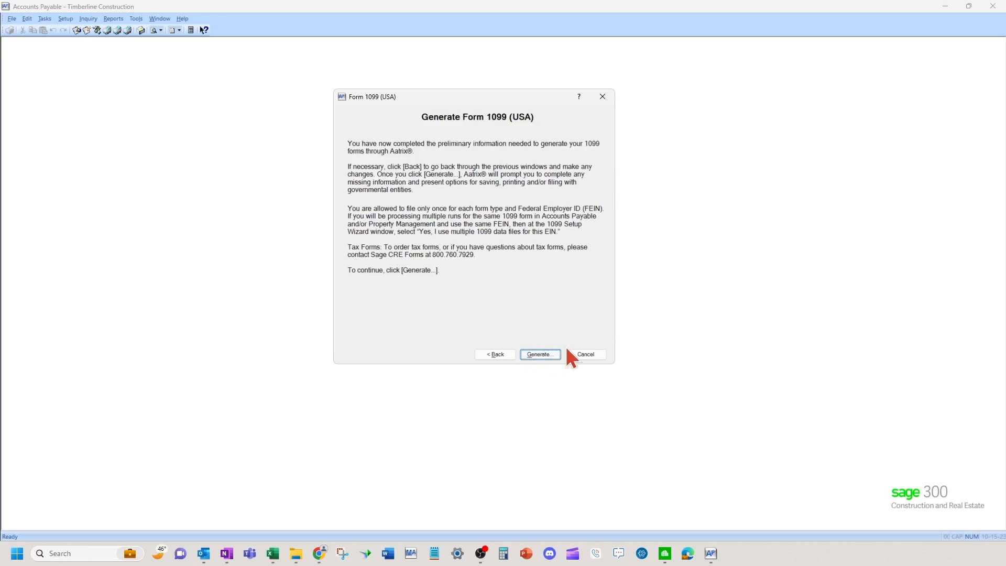
# Generate through Aatrix without a test drive, marking the payer TIN as EIN with a single data file.
pyautogui.click(540, 354)
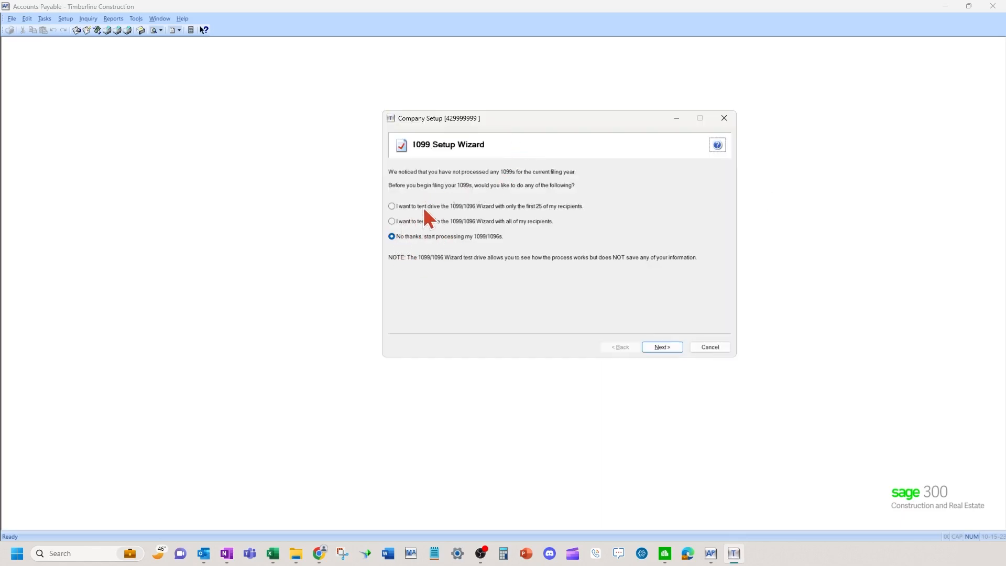
pyautogui.click(660, 351)
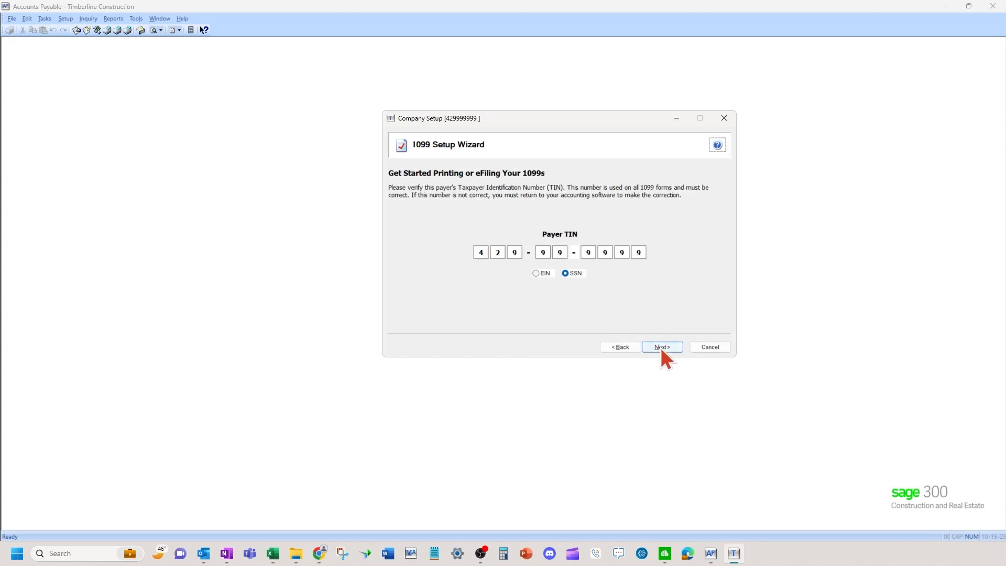
pyautogui.click(539, 274)
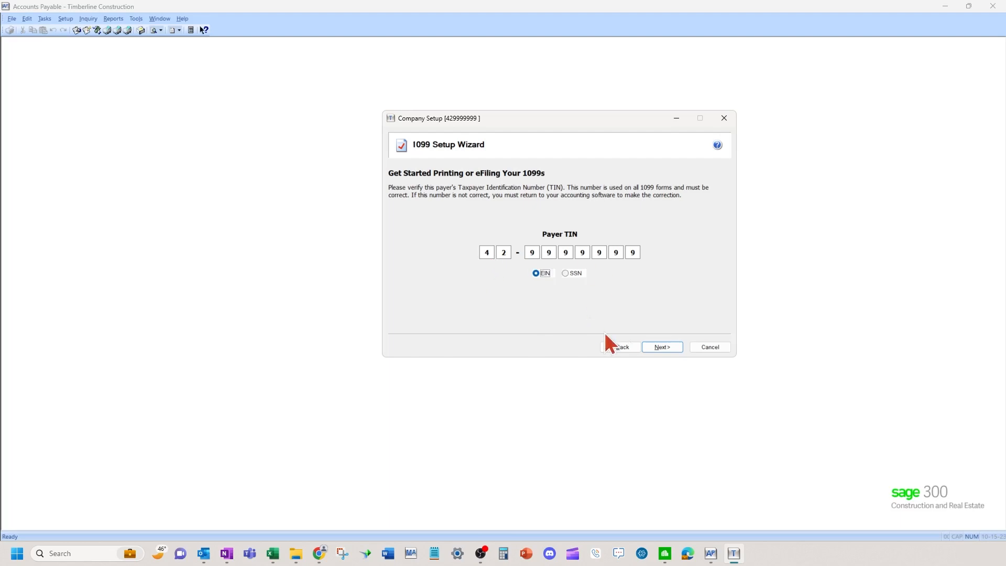
pyautogui.click(665, 348)
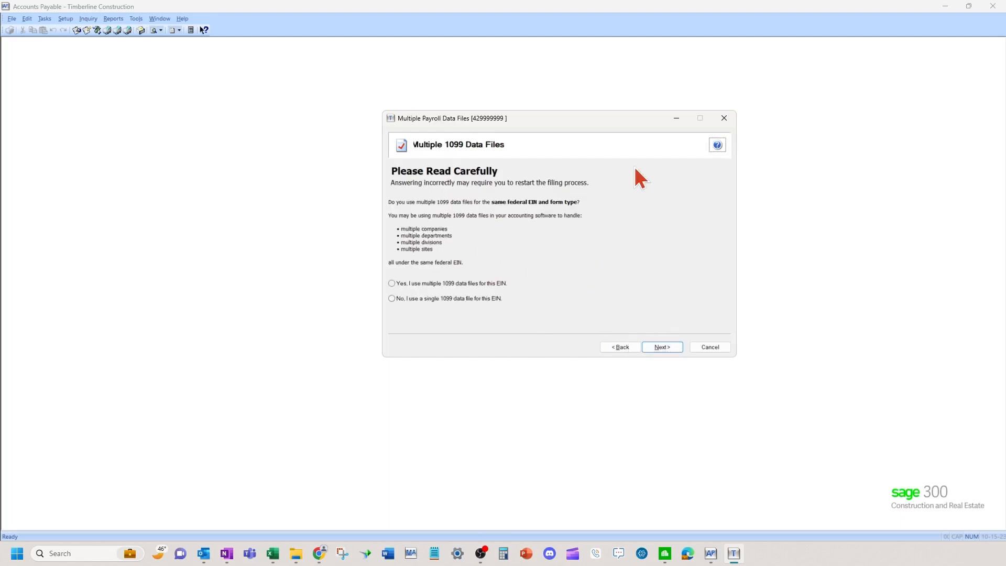
pyautogui.click(395, 297)
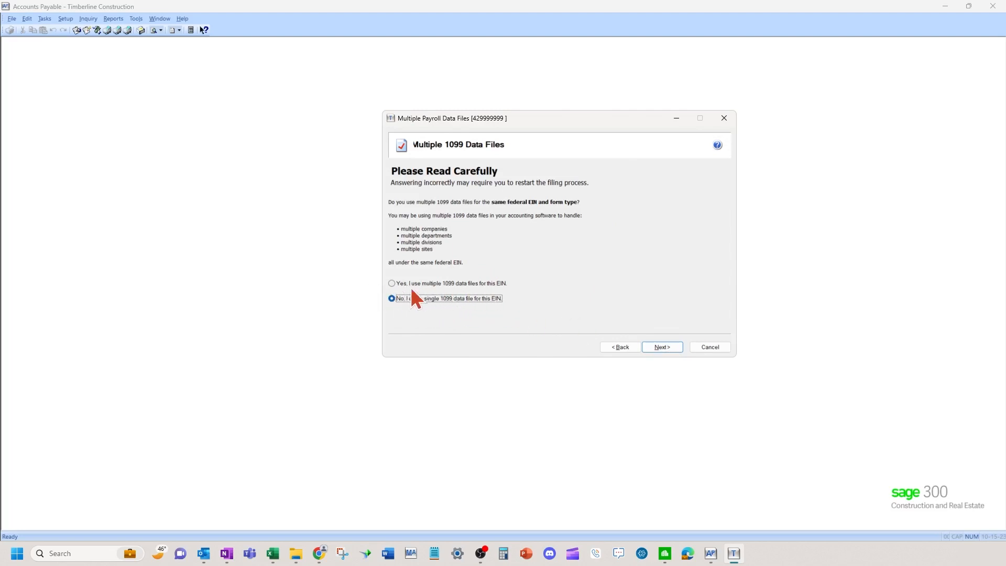
pyautogui.click(663, 347)
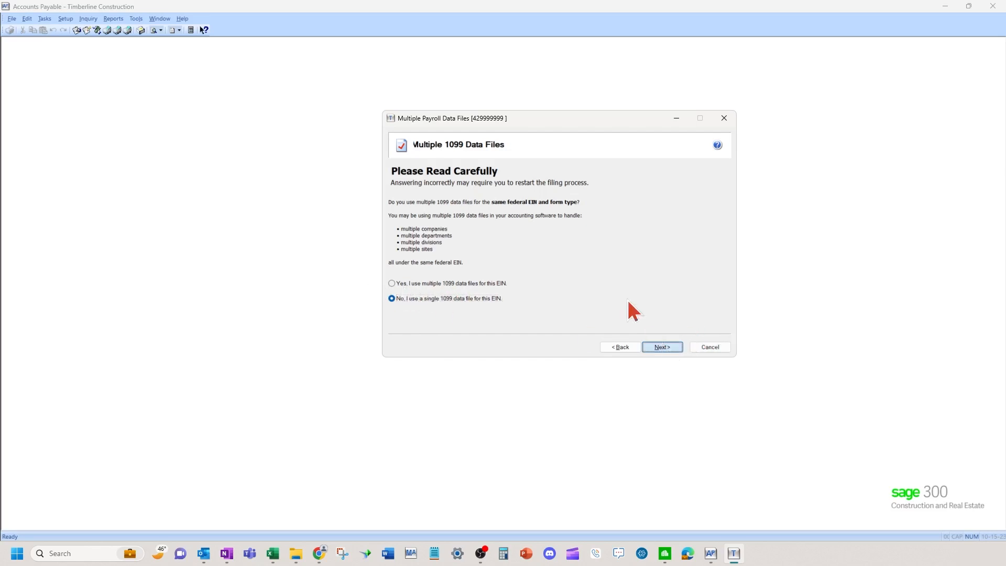
# Correct the payer address line and fill in the payer contact e-mail.
pyautogui.click(662, 346)
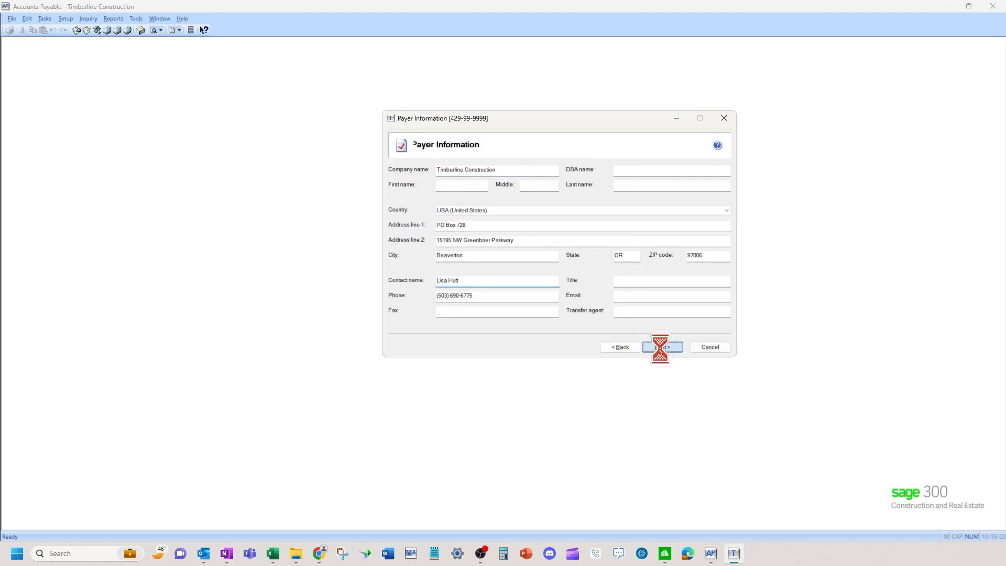
pyautogui.click(661, 347)
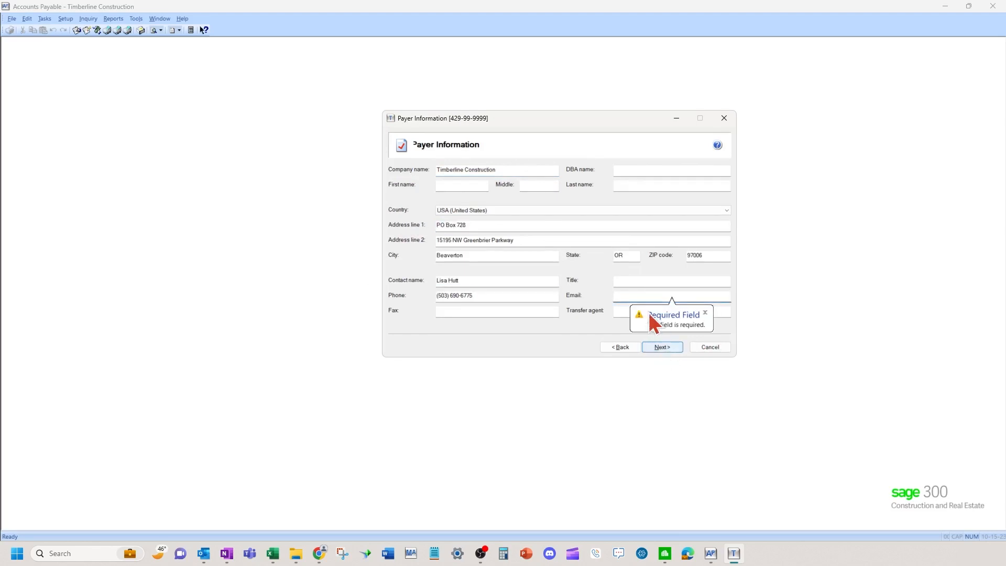
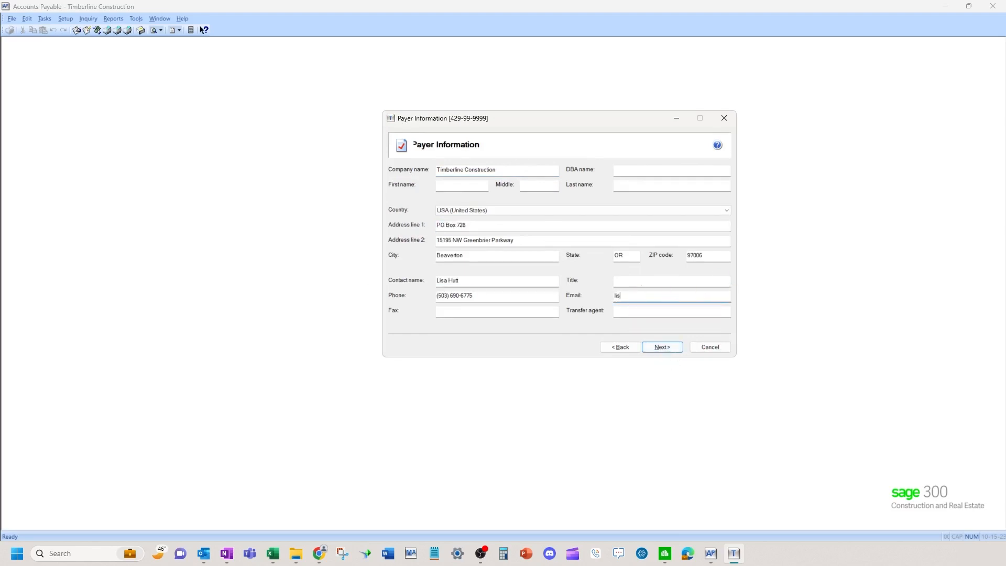
pyautogui.click(679, 347)
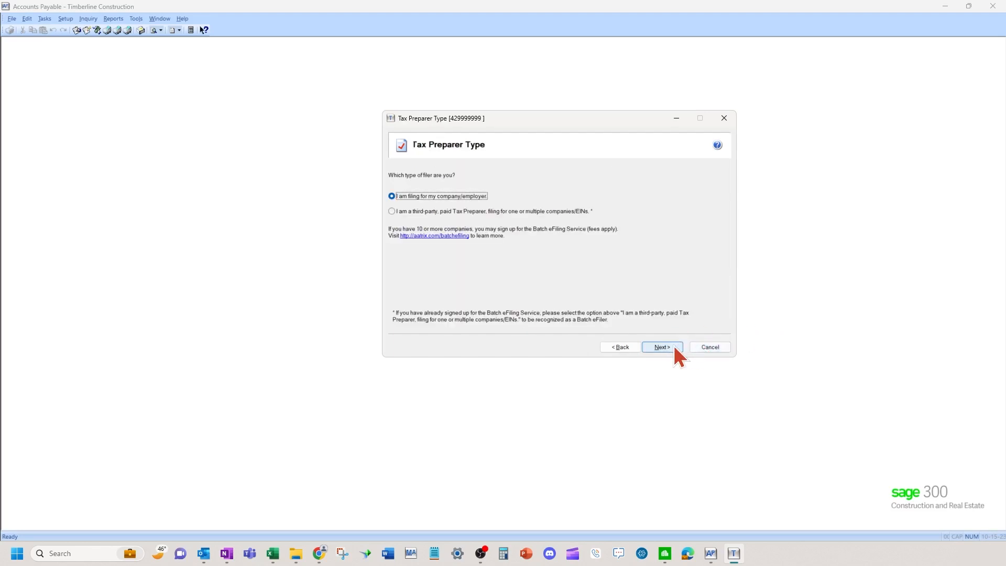
# Confirm filing for own company, pass state/local and data verification, and leave zero RINs blank.
pyautogui.click(668, 347)
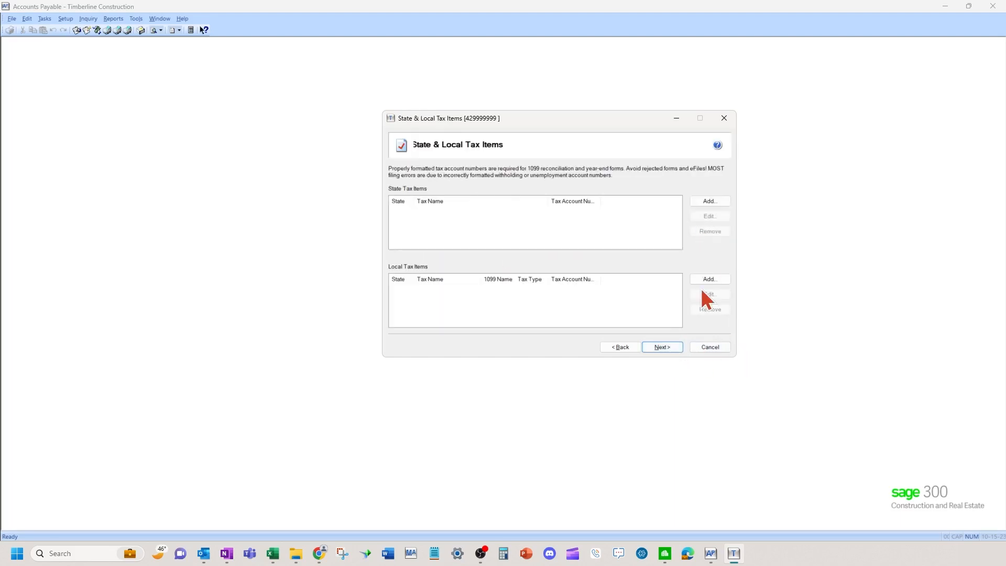
pyautogui.click(672, 346)
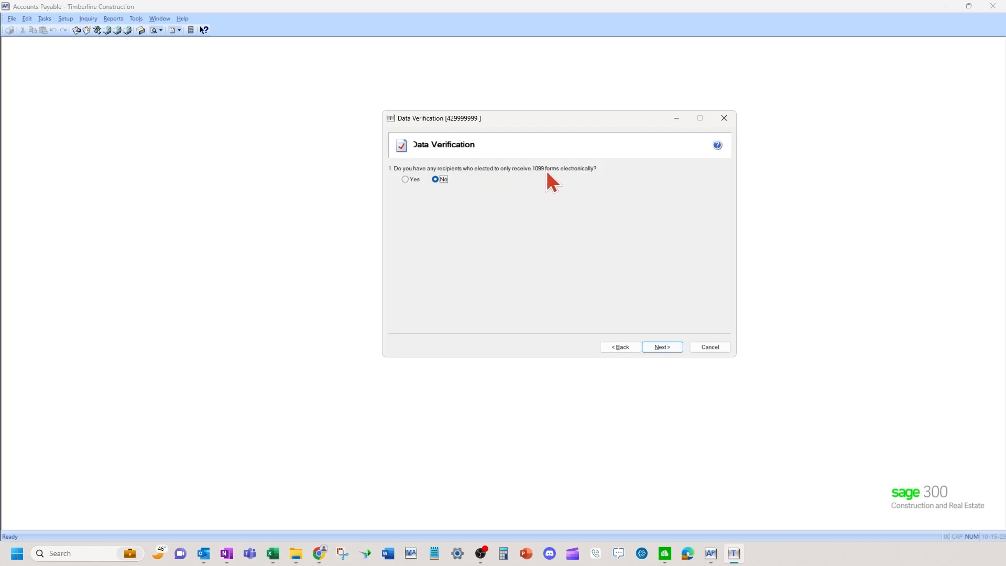
pyautogui.click(662, 347)
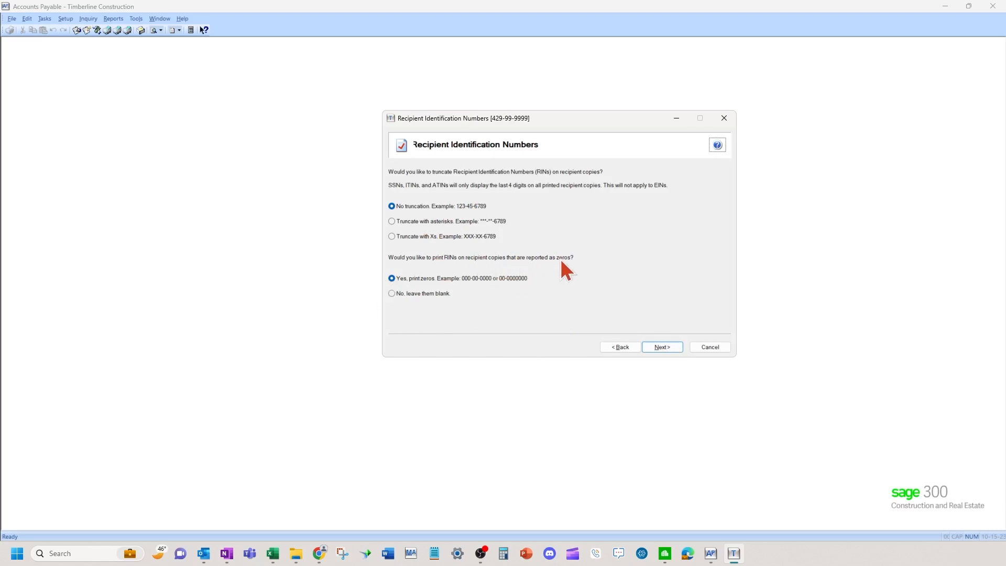
pyautogui.click(392, 294)
pyautogui.click(676, 348)
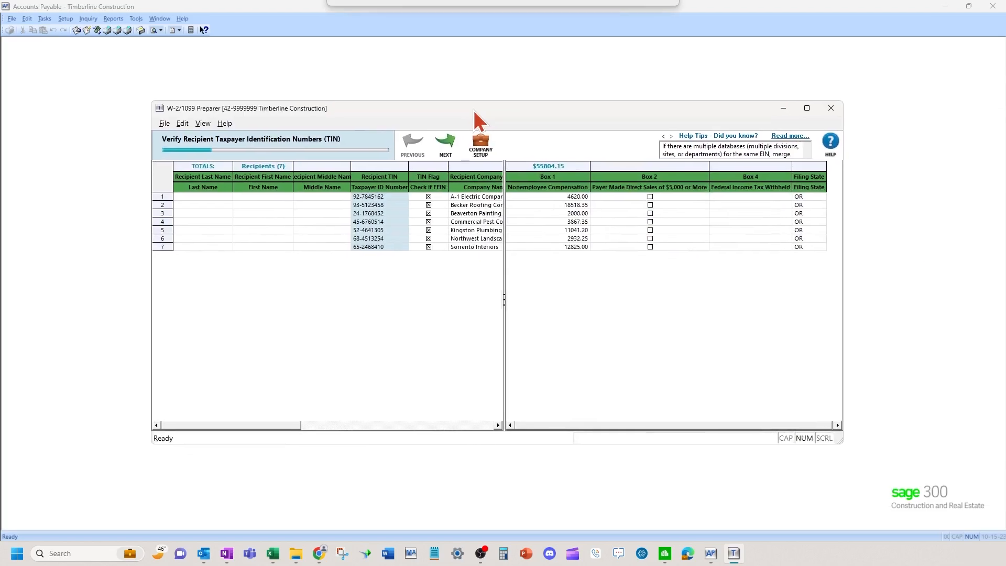
# Maximize the preparer window and widen the left pane to show full names and addresses.
pyautogui.click(807, 108)
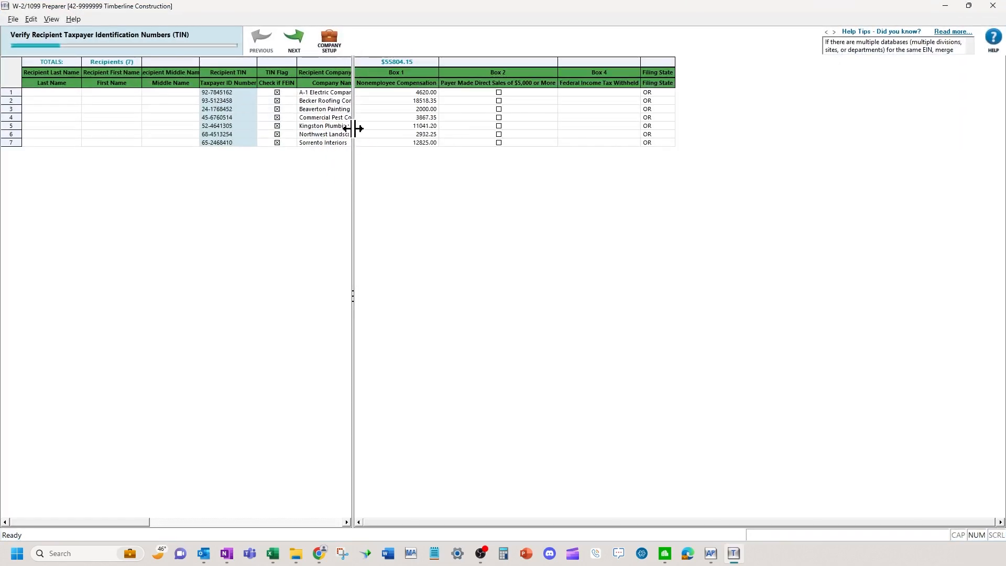
pyautogui.moveTo(354, 129); pyautogui.dragTo(398, 127)
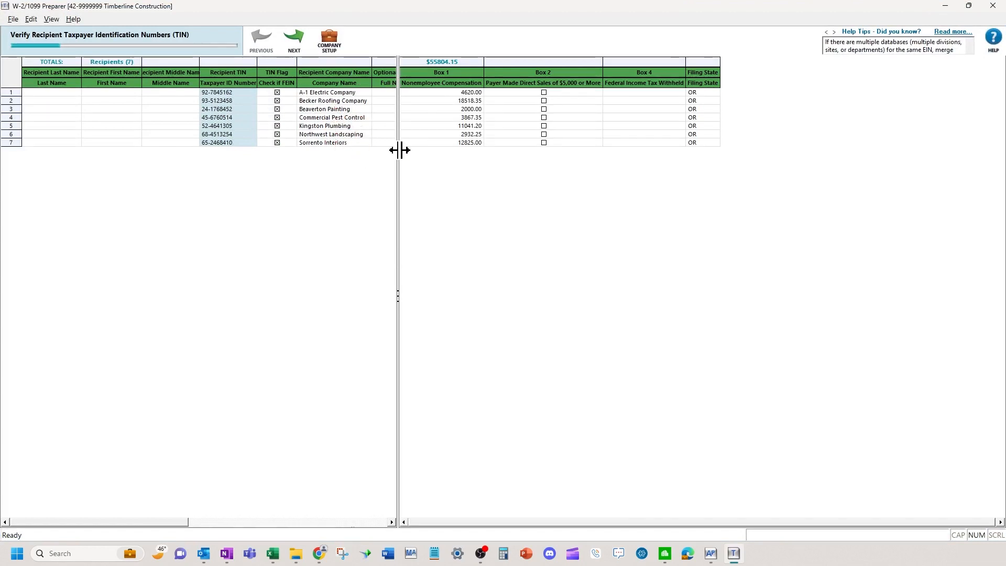
pyautogui.moveTo(399, 150); pyautogui.dragTo(483, 144)
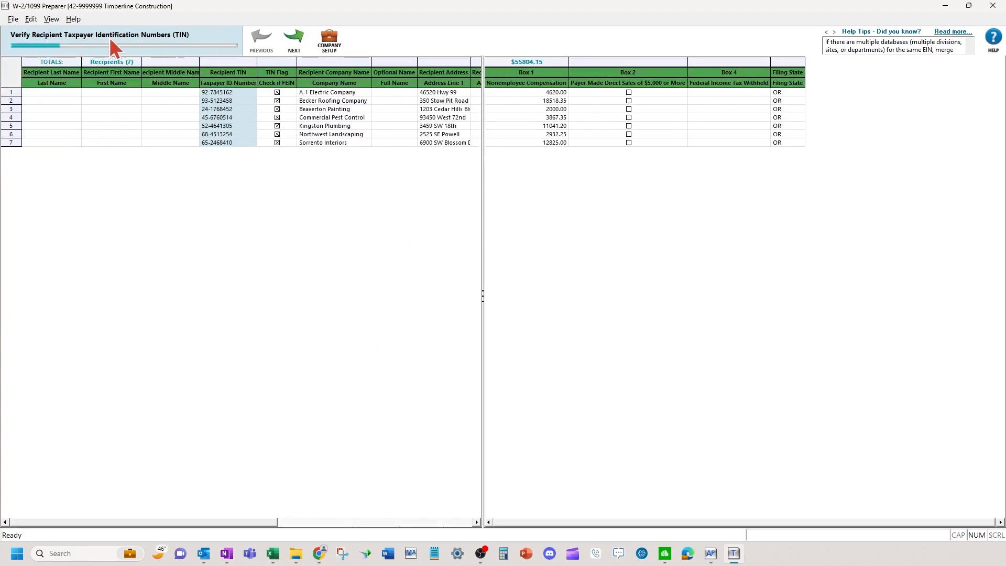
# Step through FEIN, name, address, income box, filing state and remaining data verification.
pyautogui.click(297, 48)
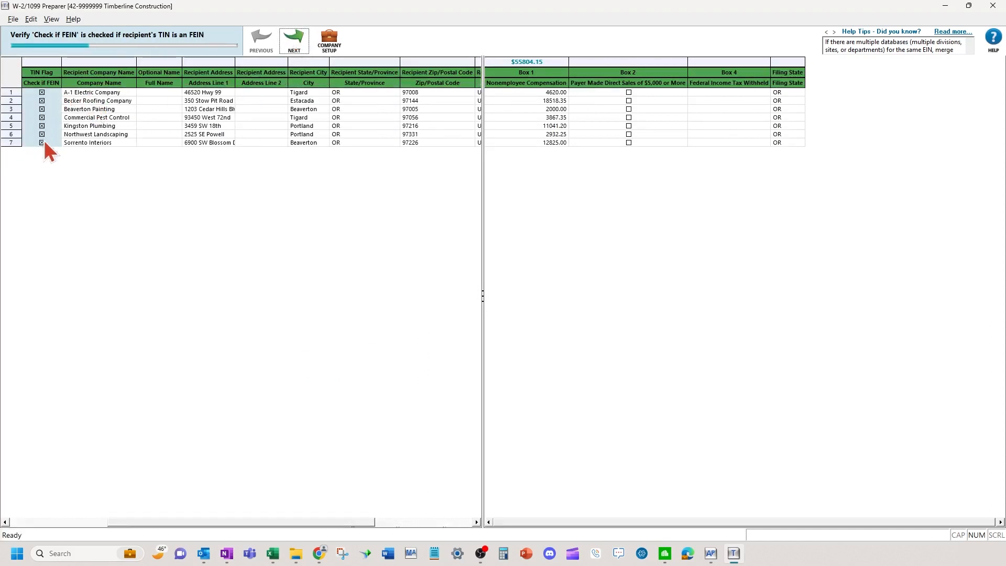
pyautogui.click(302, 51)
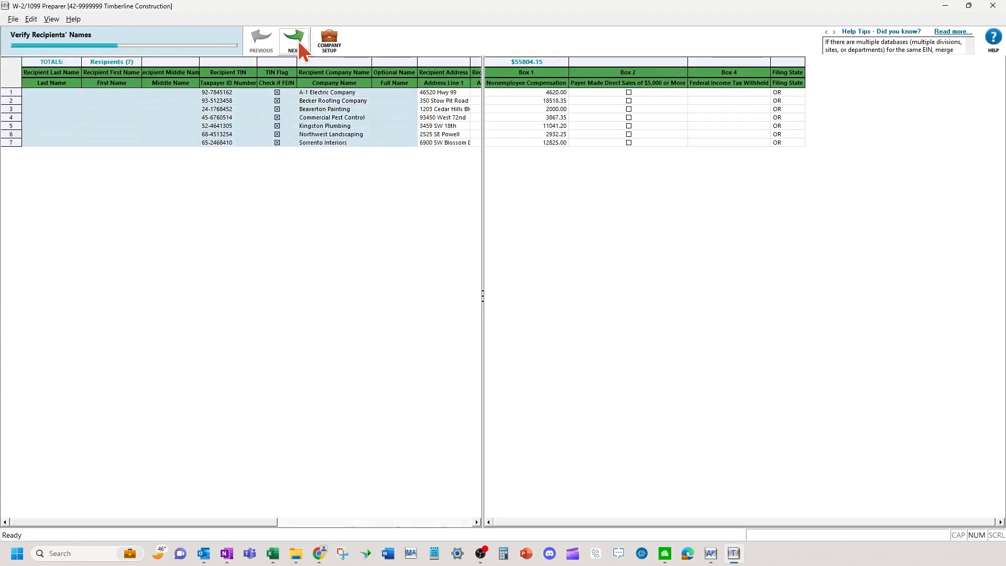
pyautogui.click(301, 46)
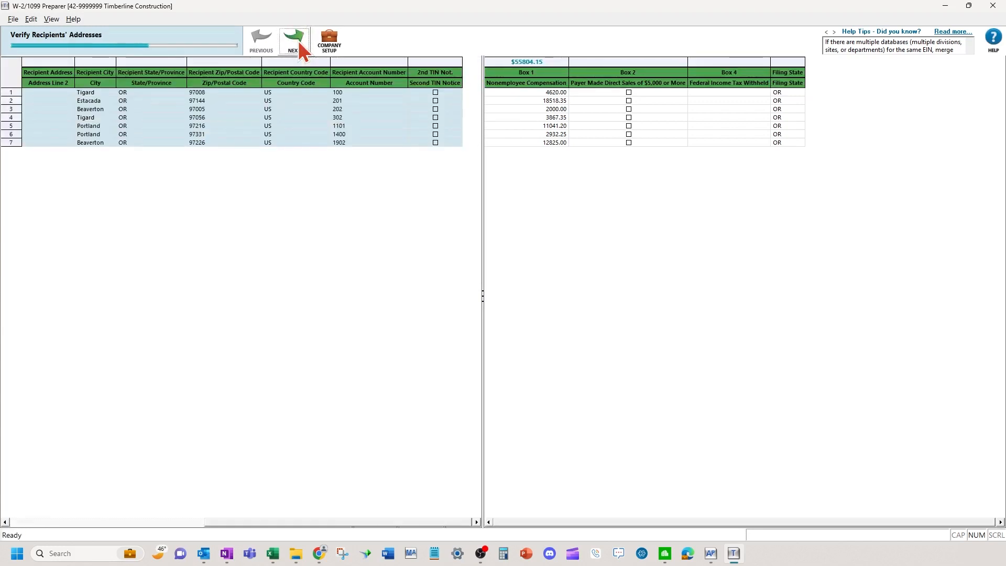
pyautogui.click(302, 50)
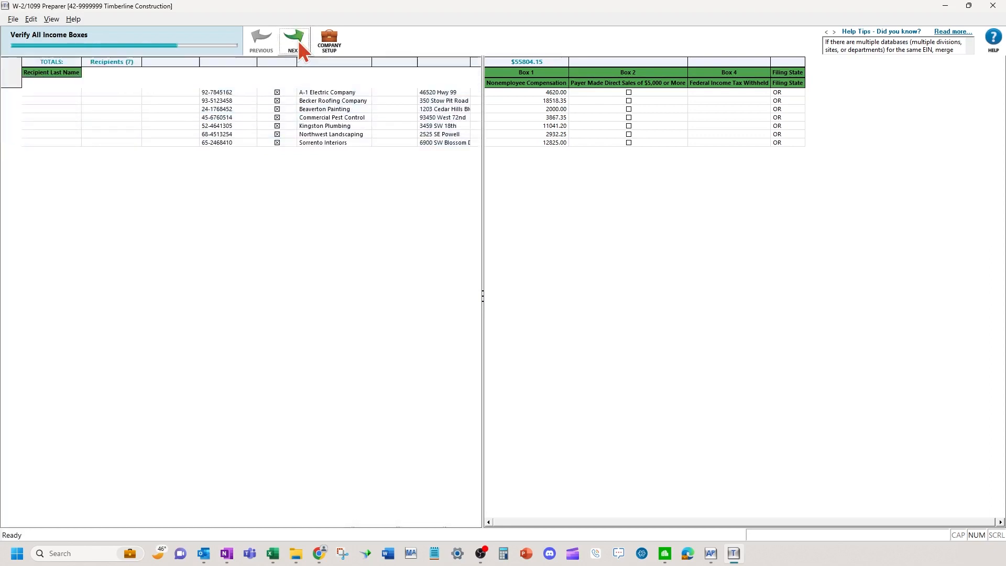
pyautogui.click(302, 51)
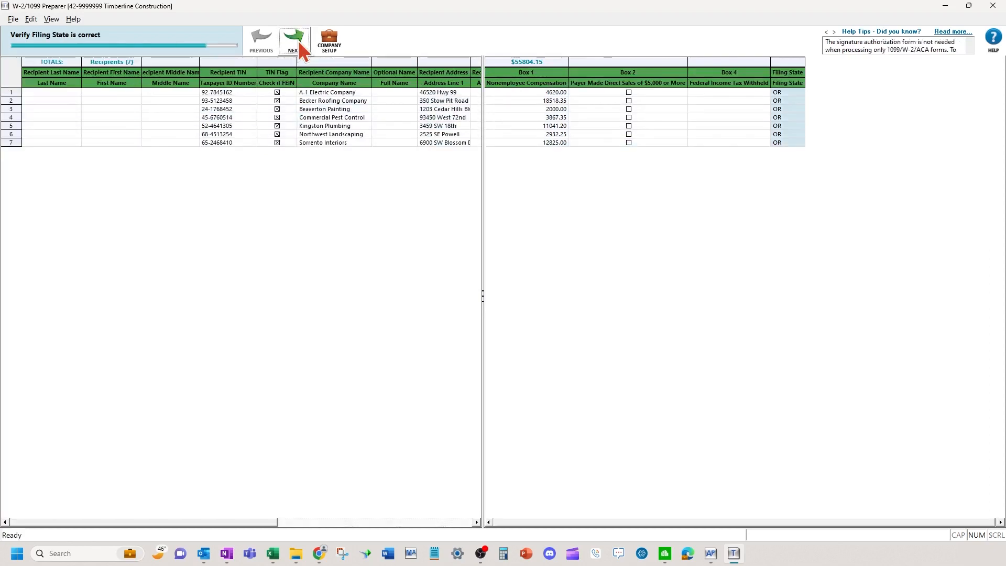
pyautogui.click(302, 50)
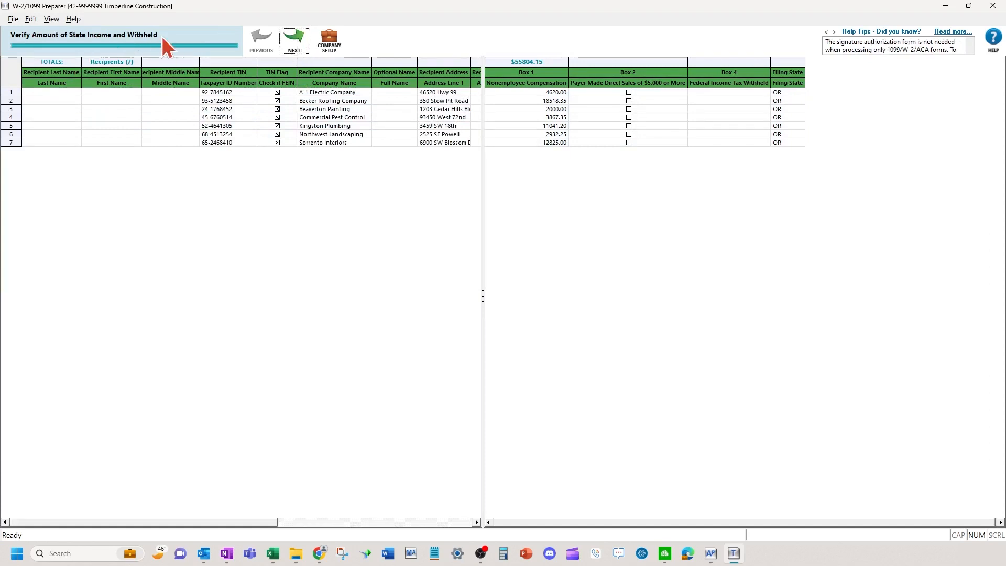
pyautogui.click(293, 39)
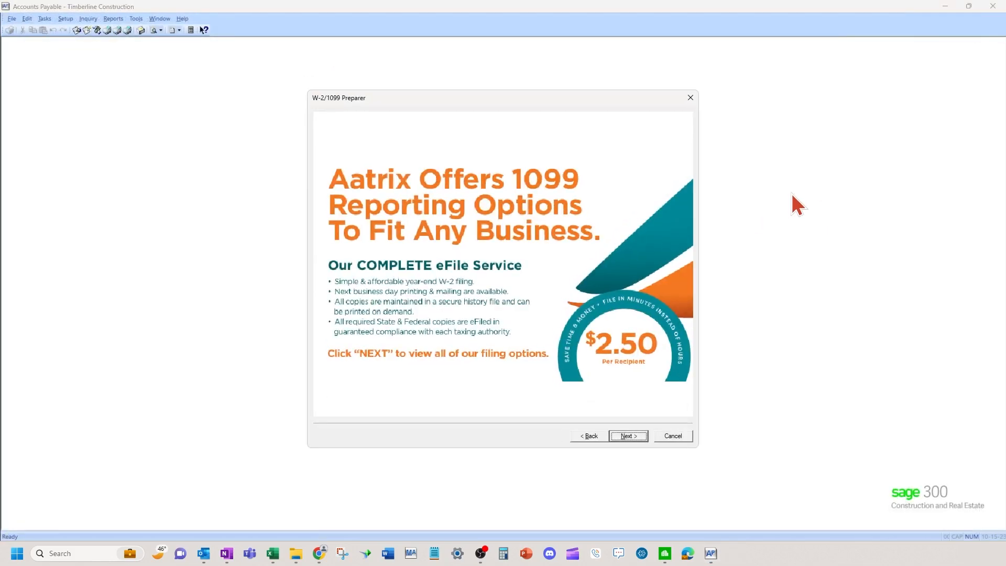
# Choose the Complete 1099 eFiling Service as the 1099 filing option.
pyautogui.click(643, 439)
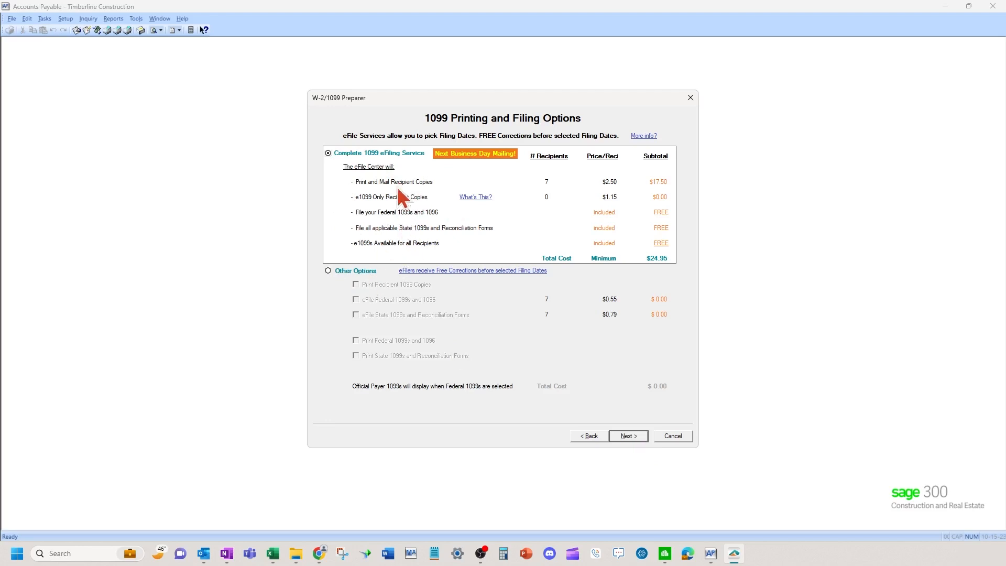
pyautogui.click(328, 271)
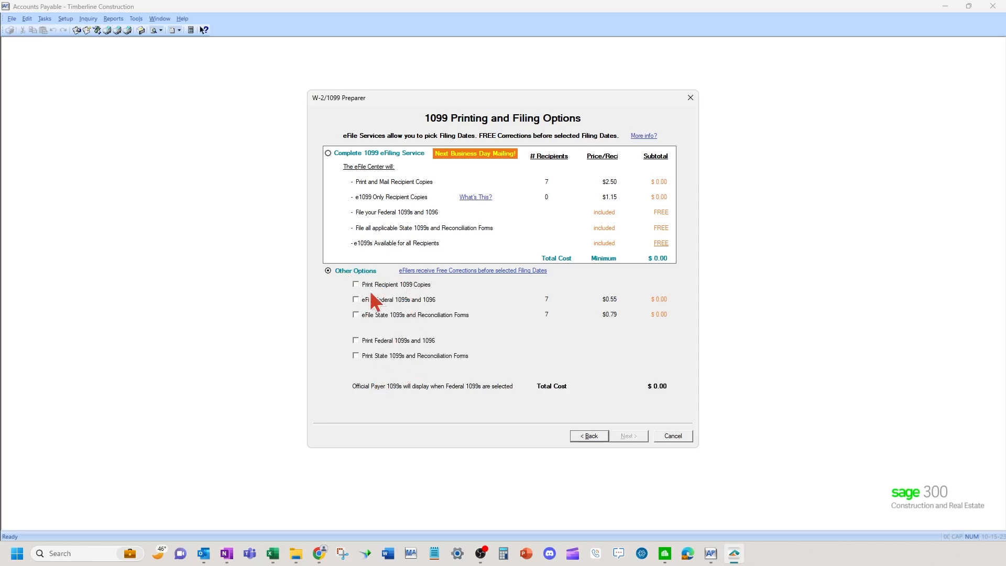
pyautogui.click(328, 153)
pyautogui.click(627, 437)
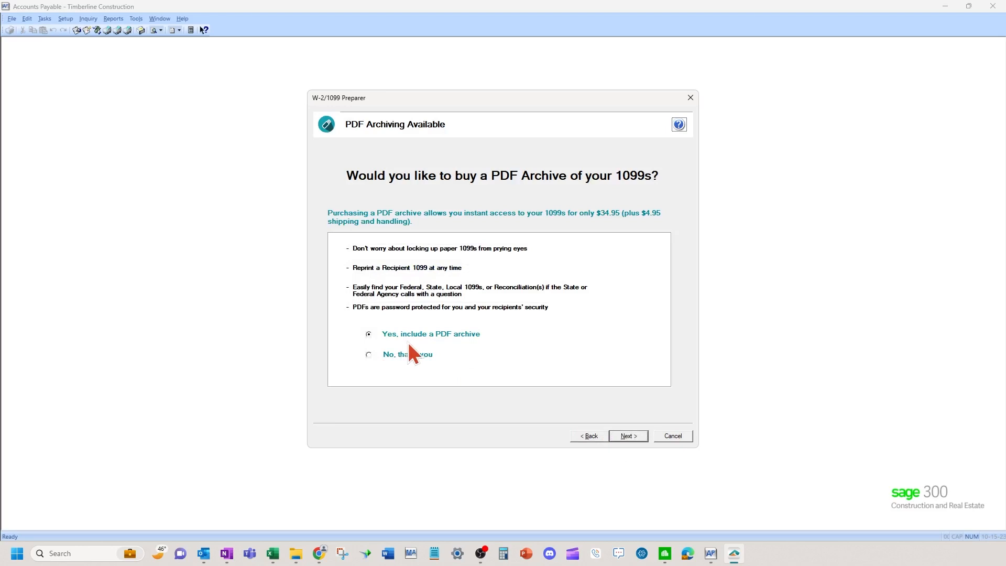
# Decline the PDF archive, keep Oregon as the filing state, and generate the forms.
pyautogui.click(369, 356)
pyautogui.click(629, 436)
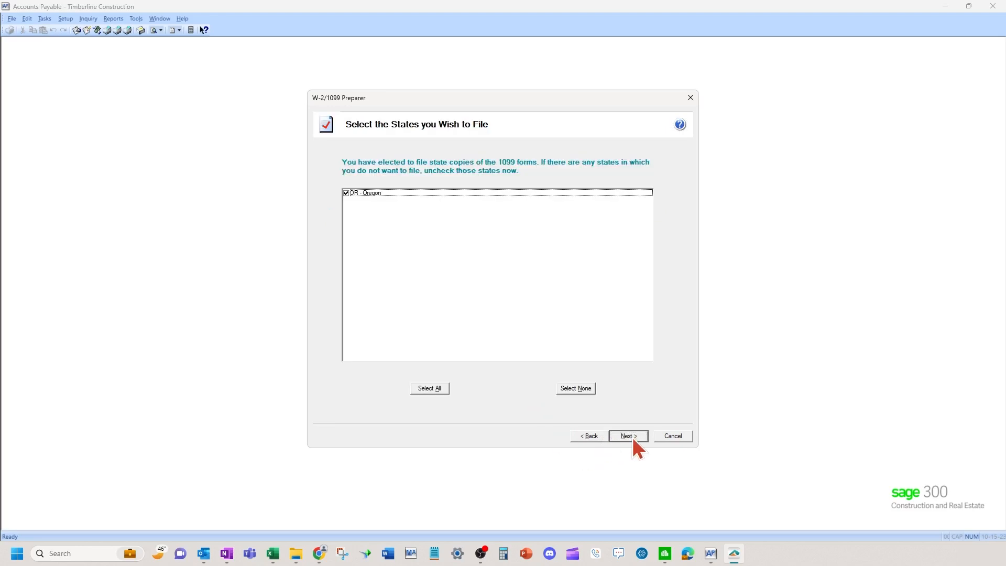
pyautogui.click(629, 436)
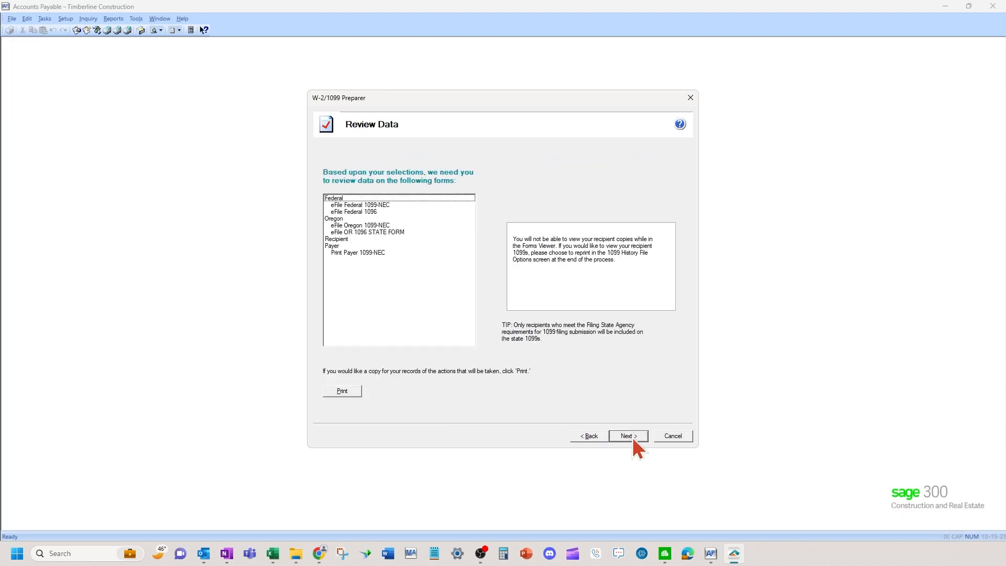
pyautogui.click(629, 436)
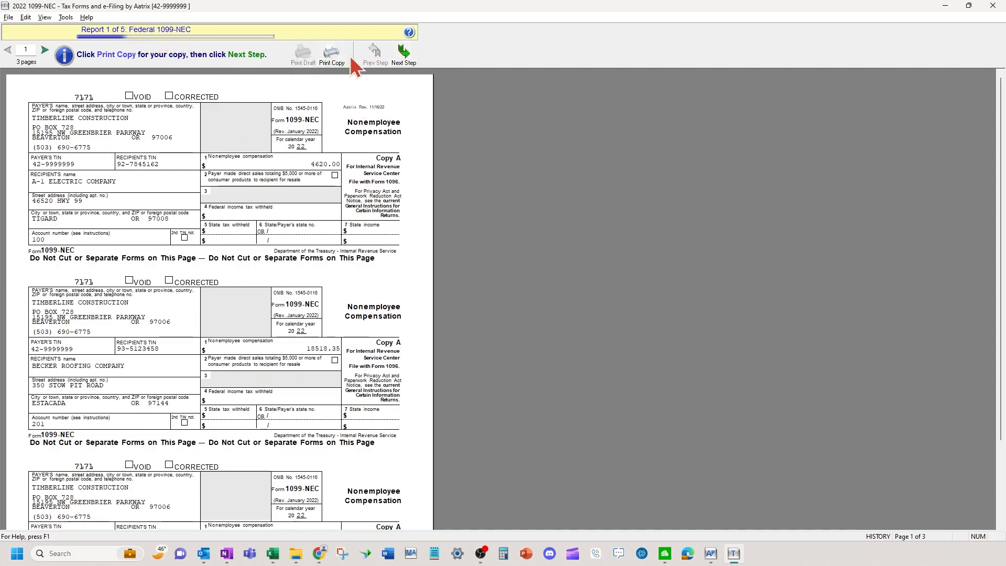
# Step past the Federal 1099-NEC and 1096 reports, answering their print prompts.
pyautogui.click(404, 52)
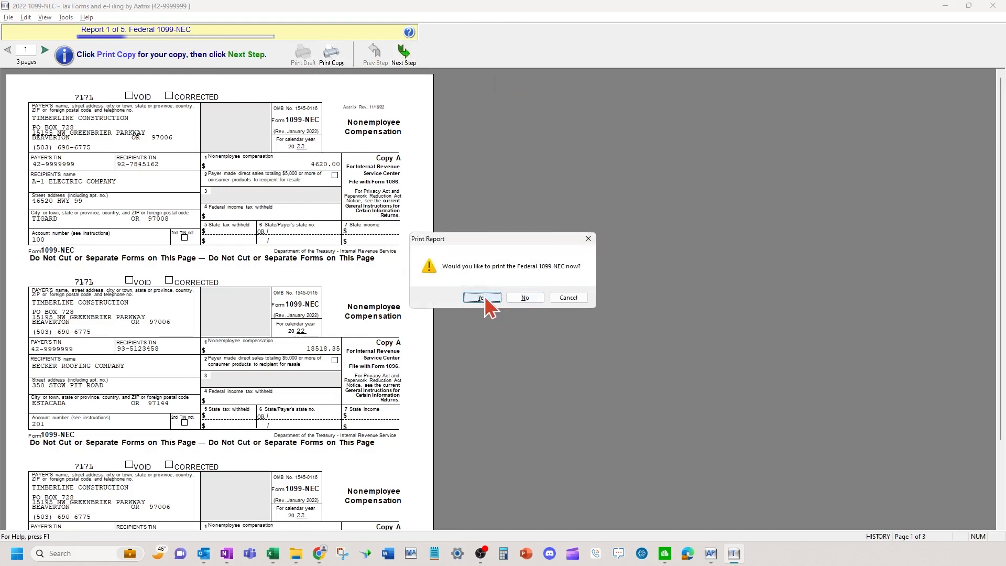
pyautogui.click(525, 297)
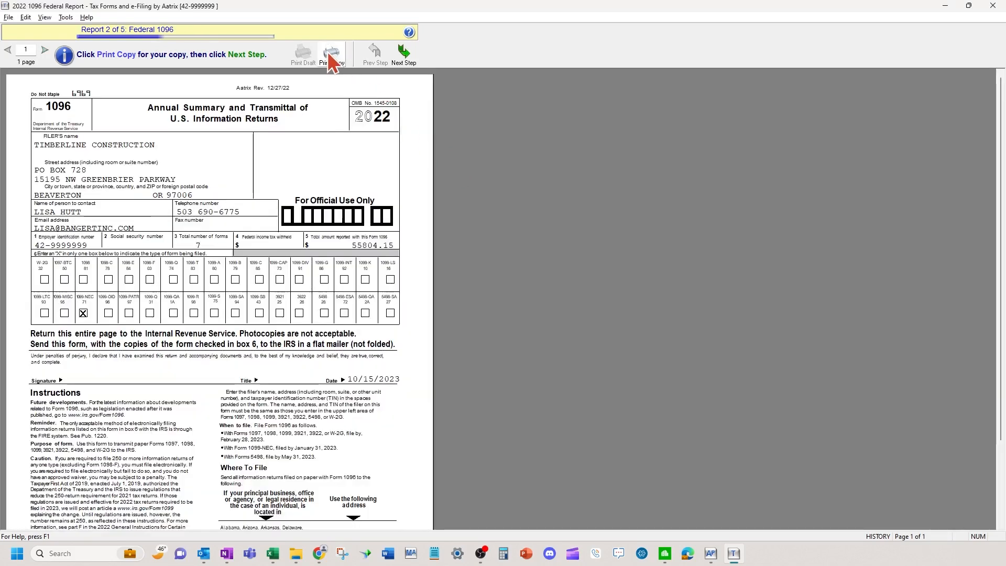
pyautogui.click(407, 58)
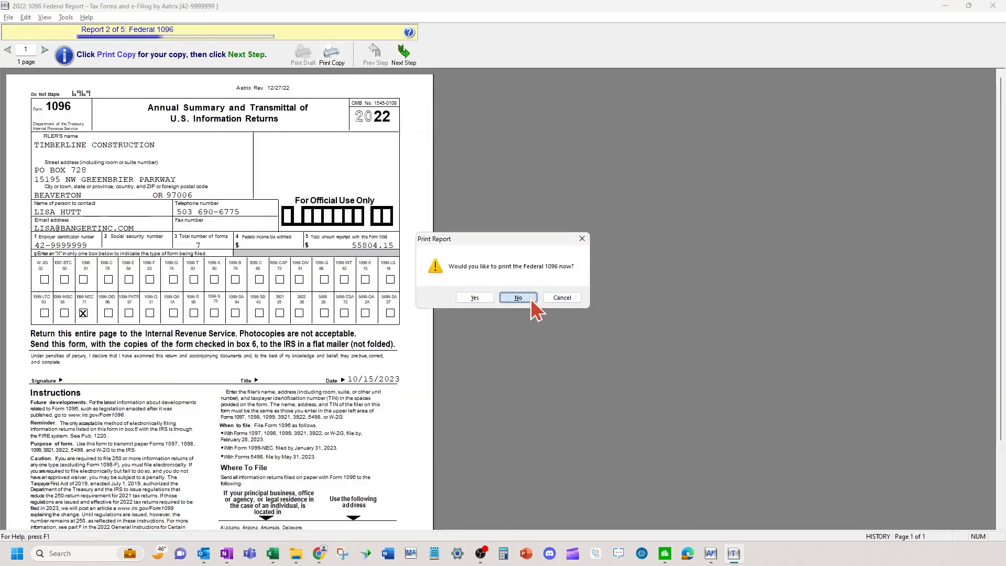
pyautogui.click(530, 299)
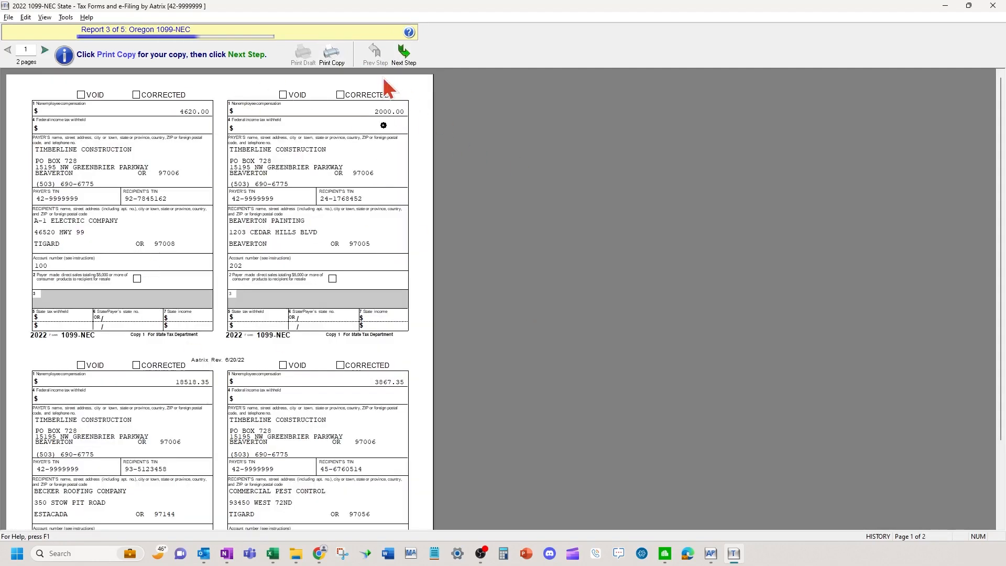
# Step past the Oregon 1099-NEC, Oregon 1096 and payer 1099-NEC reports to finish all five.
pyautogui.click(405, 55)
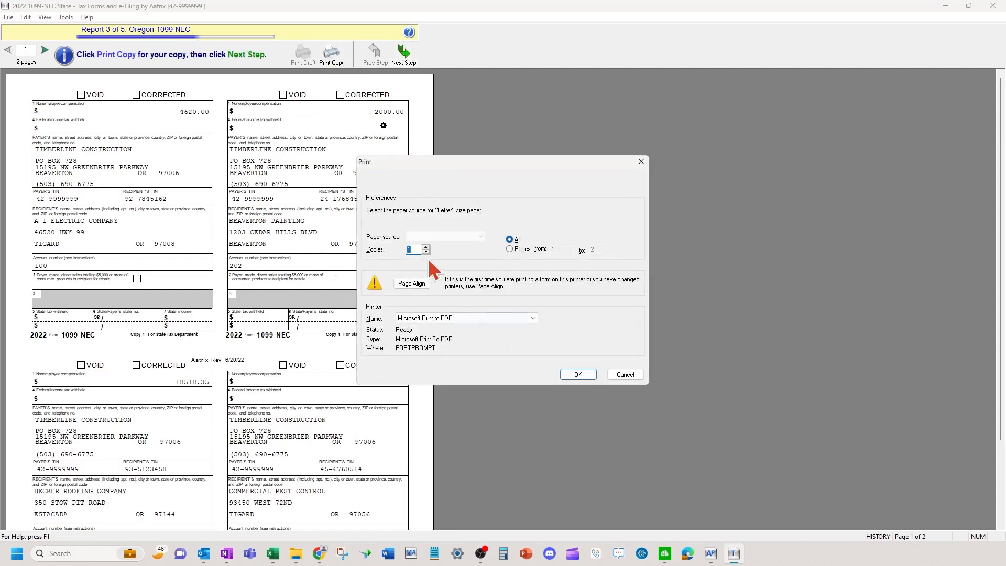
pyautogui.click(629, 376)
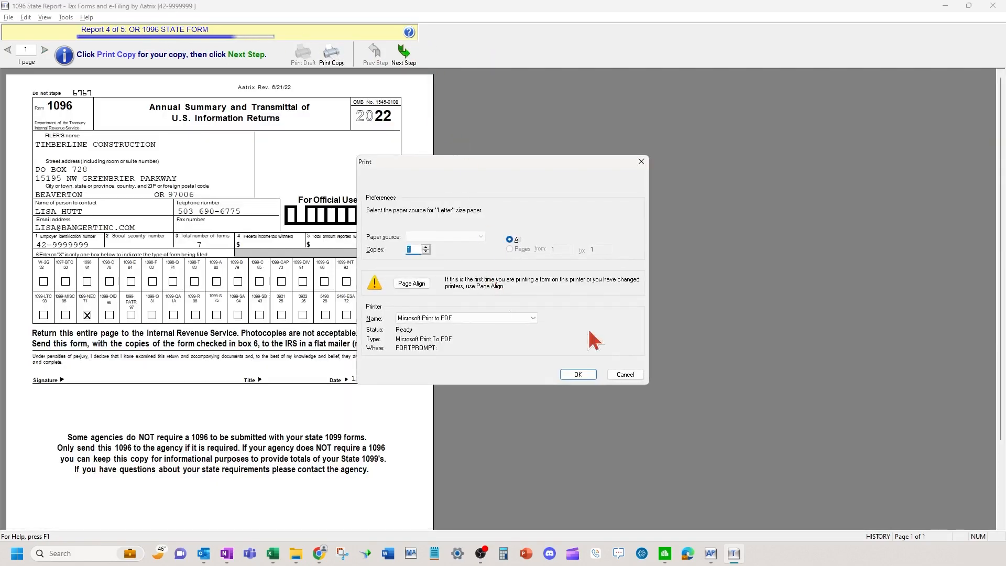
pyautogui.click(625, 375)
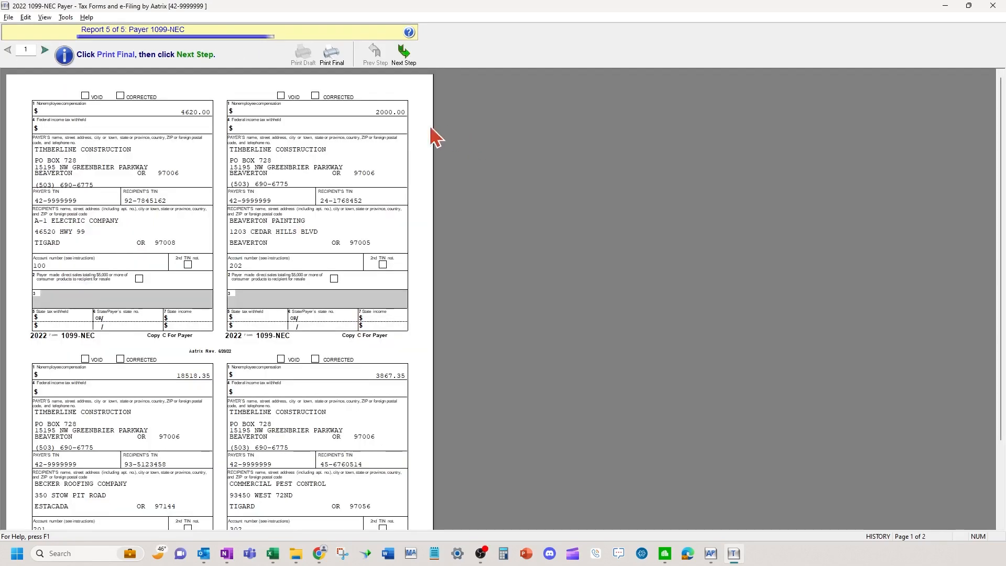
pyautogui.click(403, 60)
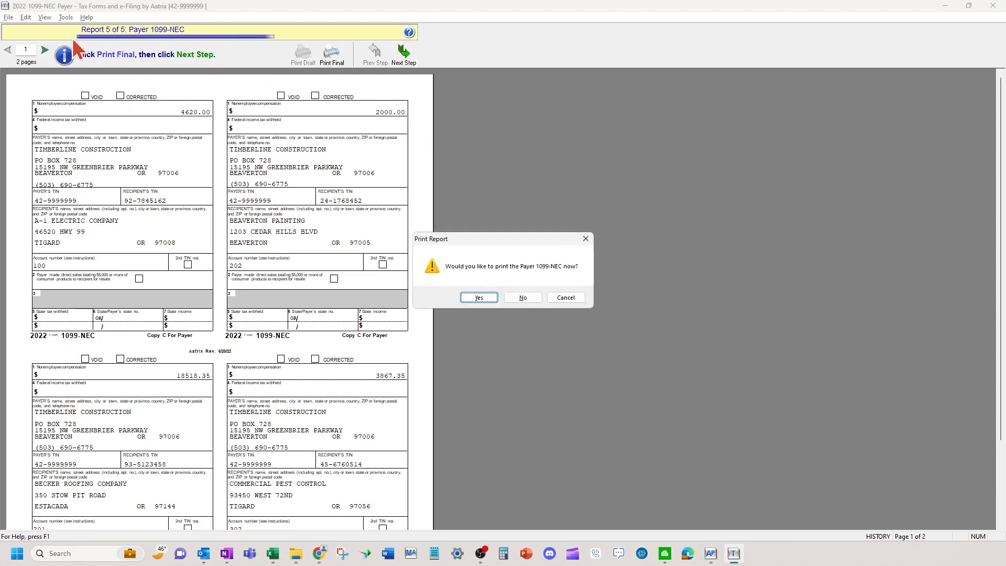
pyautogui.click(524, 298)
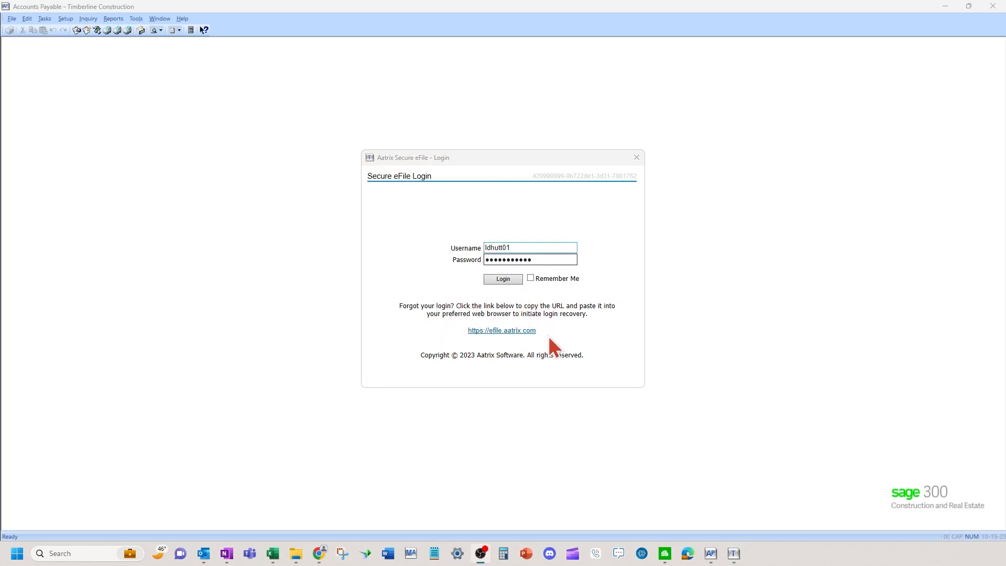
# Sign in, confirm enrollment, decline the unlimited eFile package, and accept the filing charges.
pyautogui.click(503, 280)
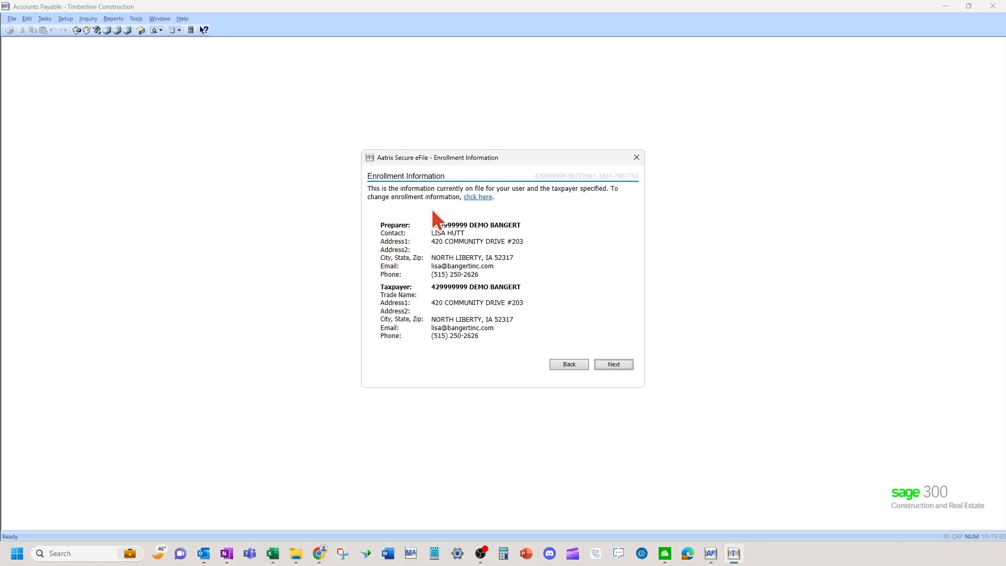
pyautogui.click(620, 366)
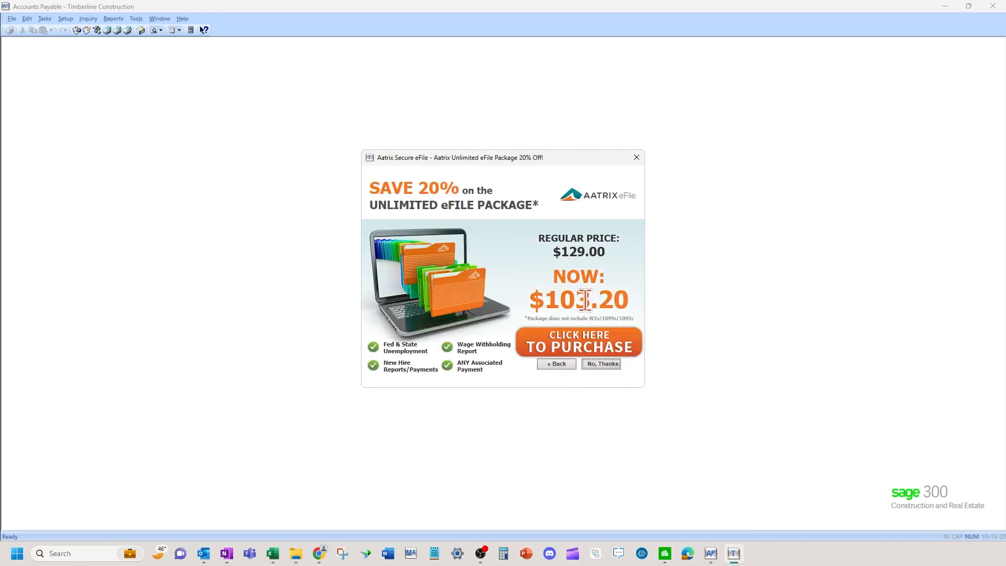
pyautogui.click(596, 365)
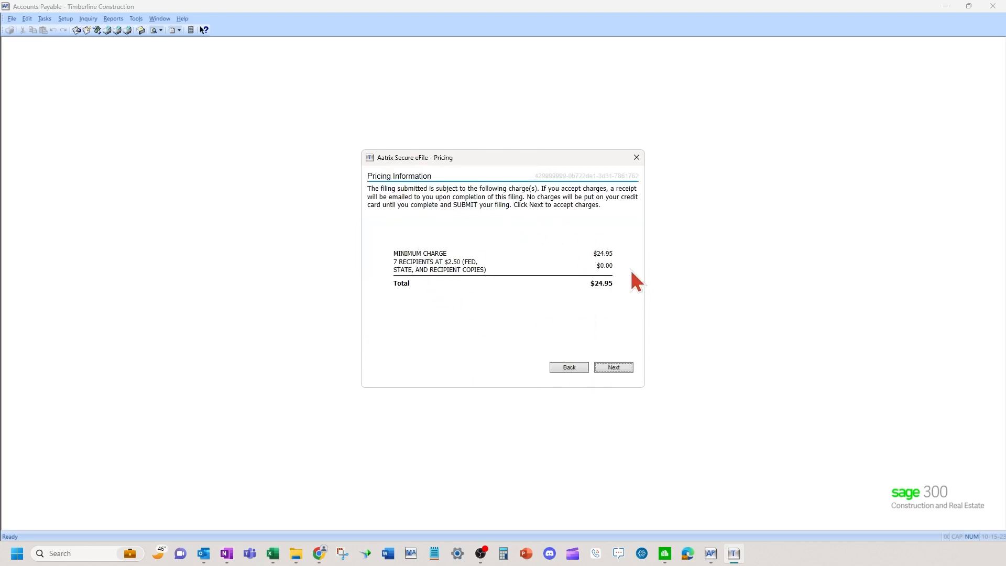
pyautogui.click(624, 369)
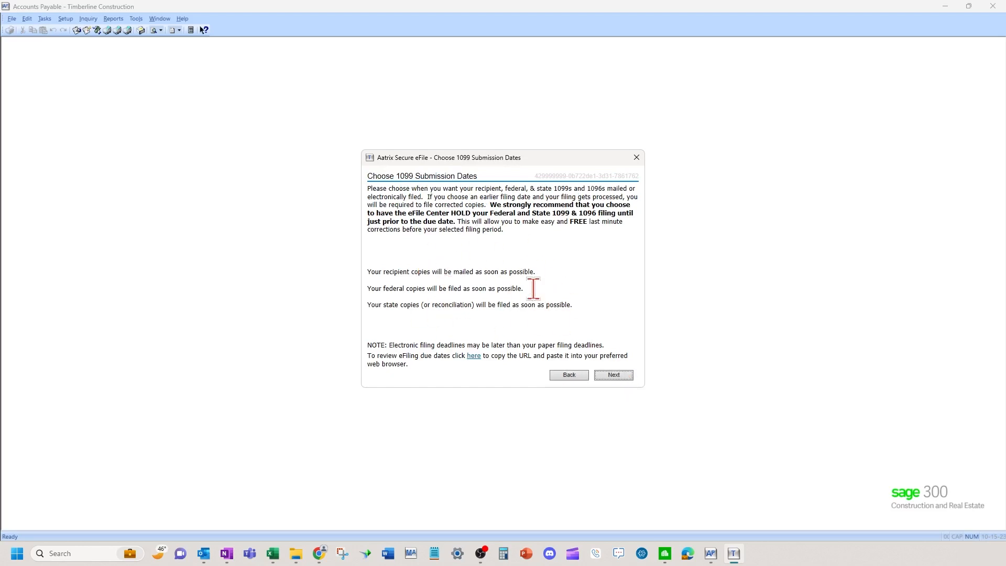
# Accept the submission dates and deadline notice, then close the credit-card payment page.
pyautogui.click(620, 373)
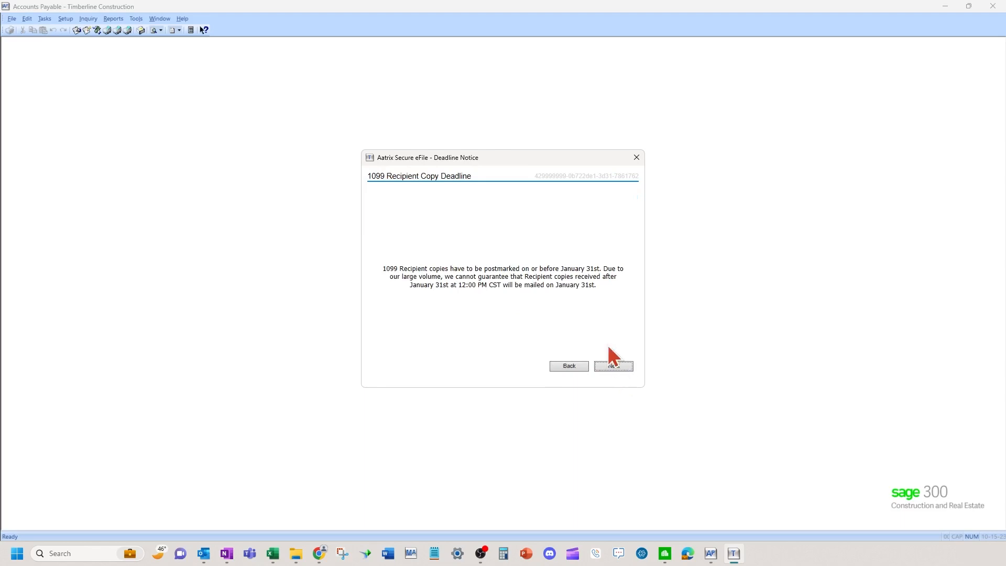
pyautogui.click(624, 361)
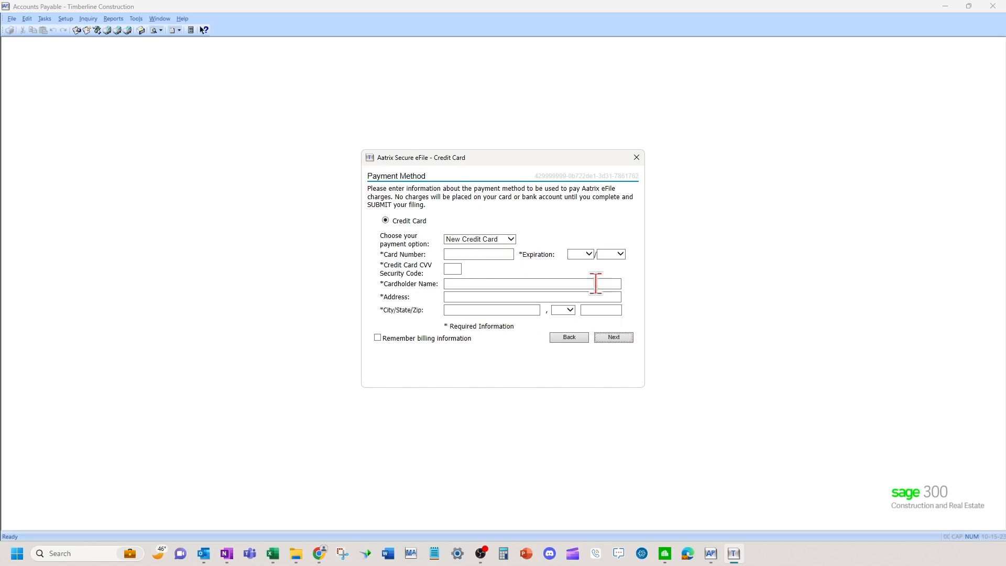
pyautogui.click(636, 158)
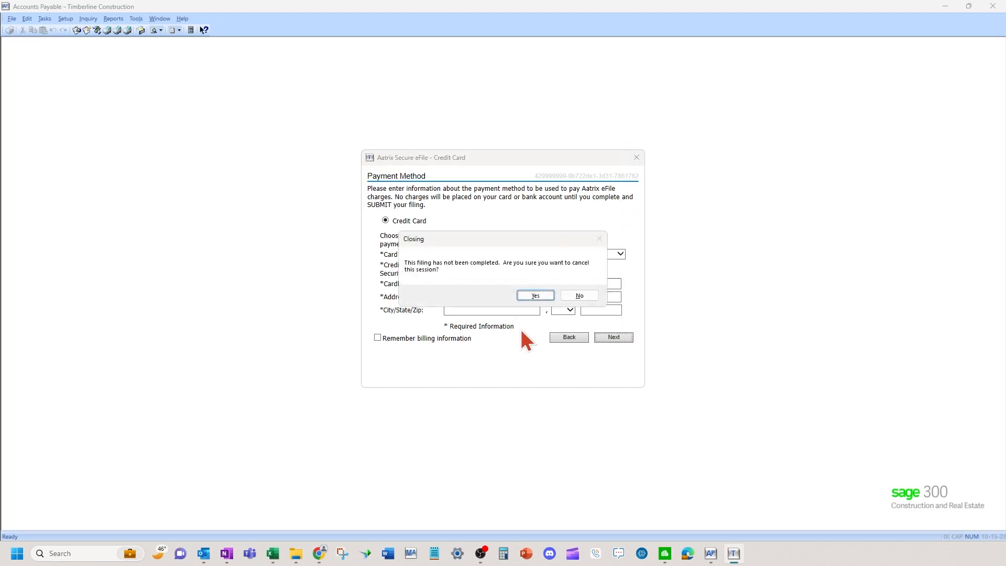
# Confirm closing the eFile session, submit the exit survey, and decline trying again later.
pyautogui.click(535, 296)
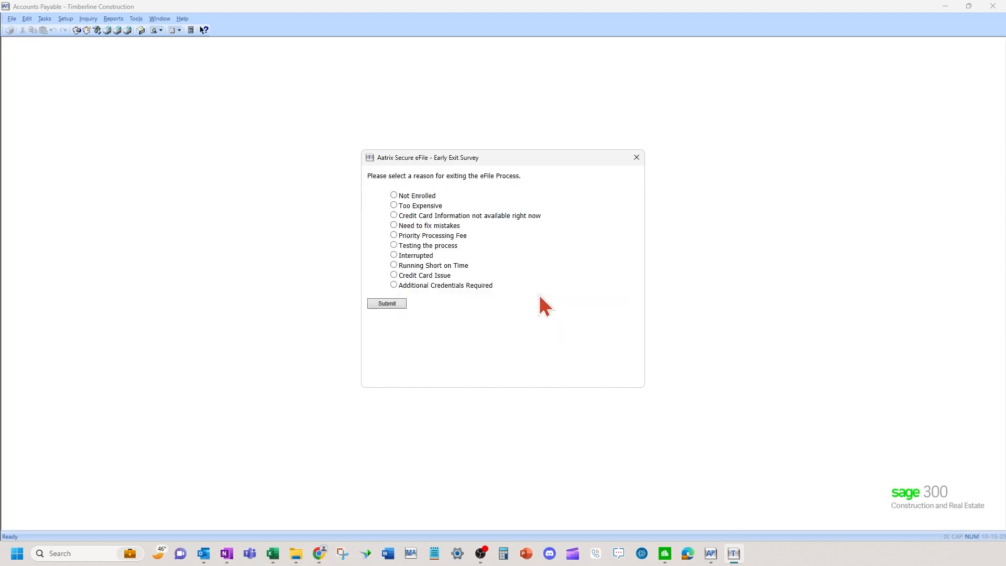
pyautogui.click(388, 304)
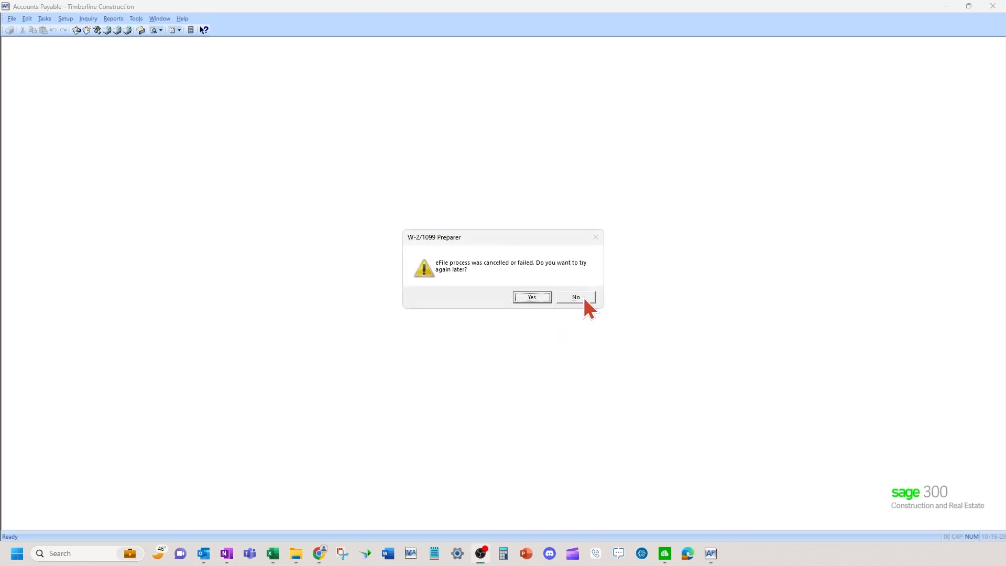
pyautogui.click(578, 298)
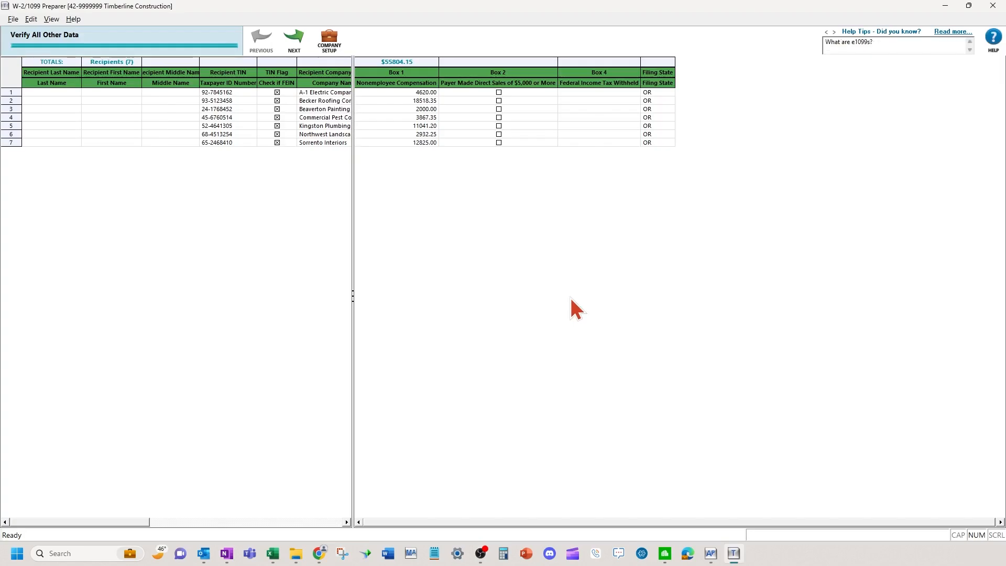